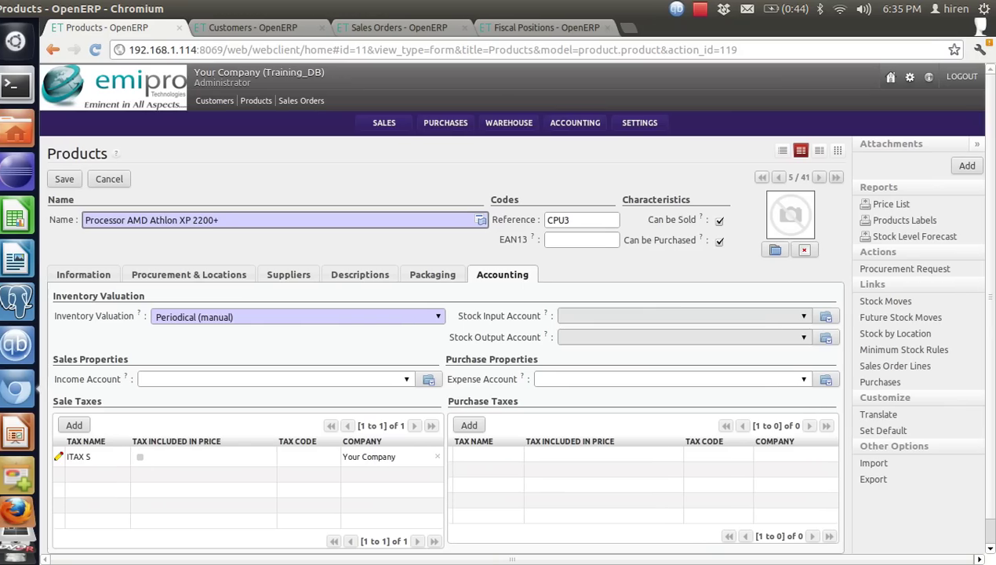
Check the sale taxes assigned to the preceding products, High speed processor config and Processor AMD Athlon XP 1800+
{"action": "key", "text": "alt+p"}
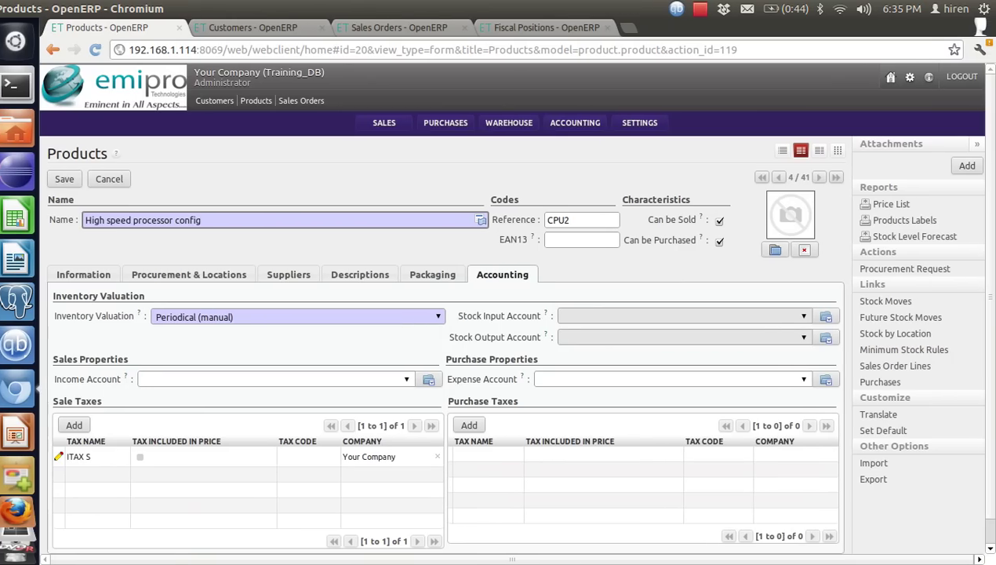
{"action": "left_click", "coordinate": [780, 177]}
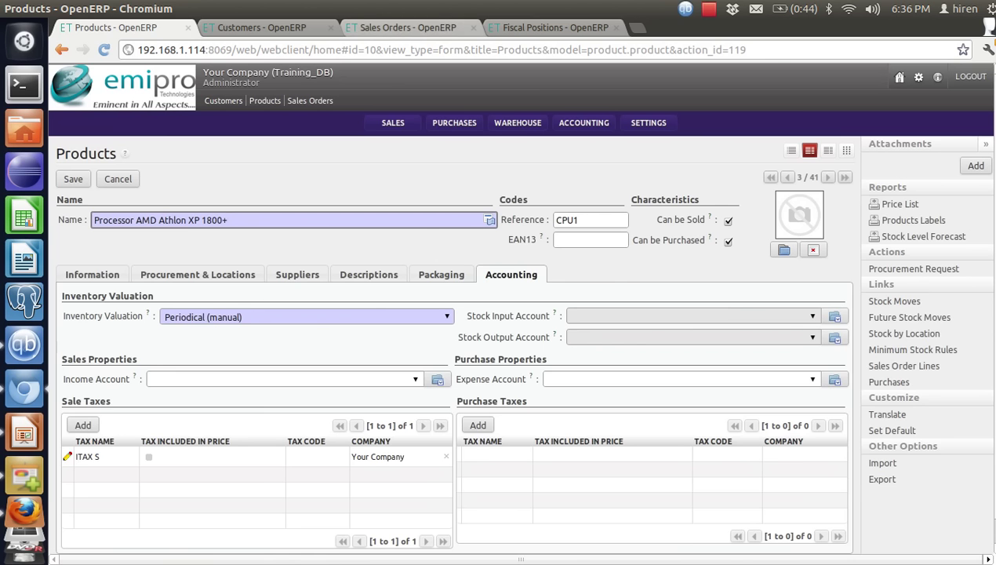
Create a new sales order and set its customer to Agrolait
{"action": "left_click", "coordinate": [408, 27]}
{"action": "left_click", "coordinate": [81, 159]}
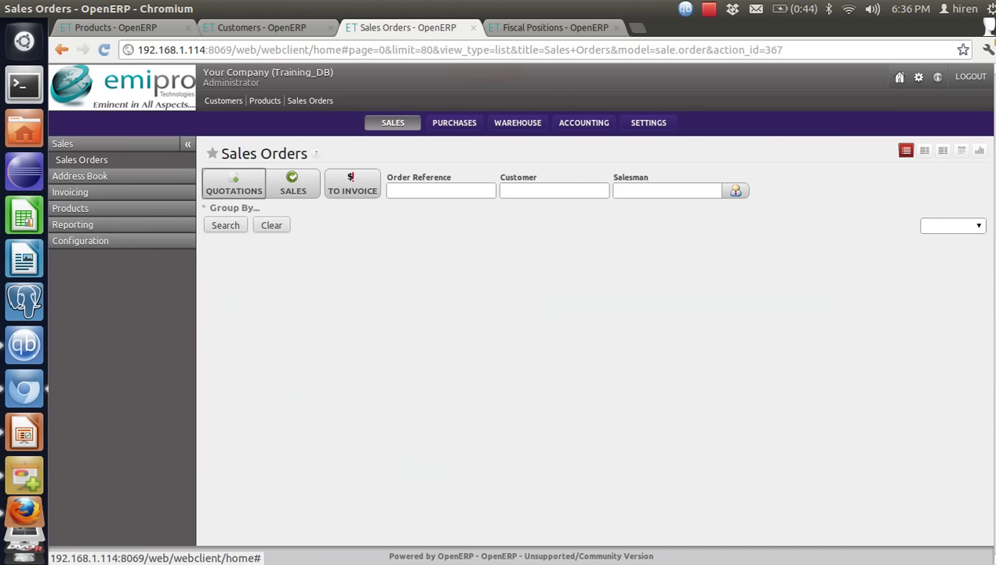
{"action": "left_click", "coordinate": [230, 254]}
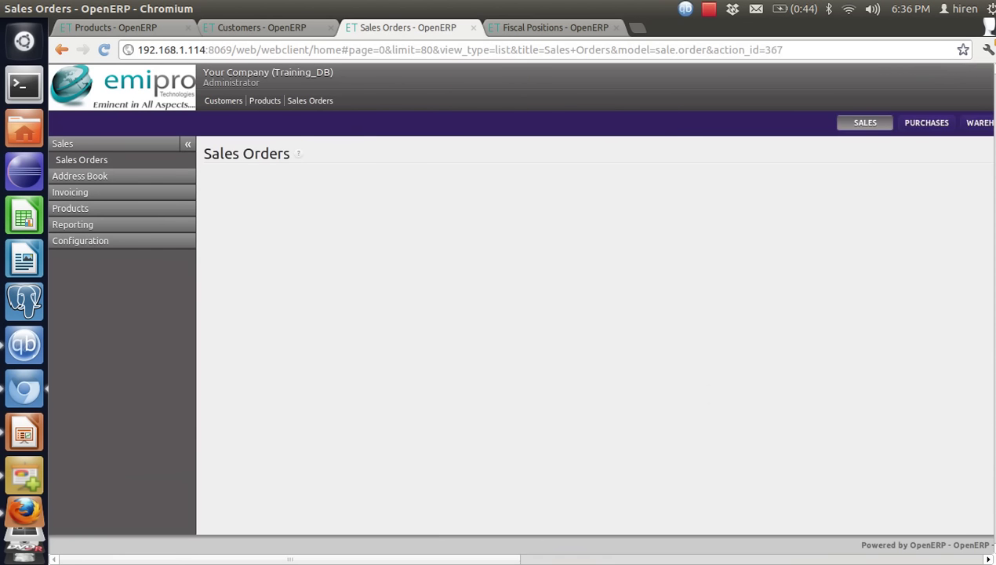
{"action": "left_click", "coordinate": [392, 264]}
{"action": "key", "text": "Down"}
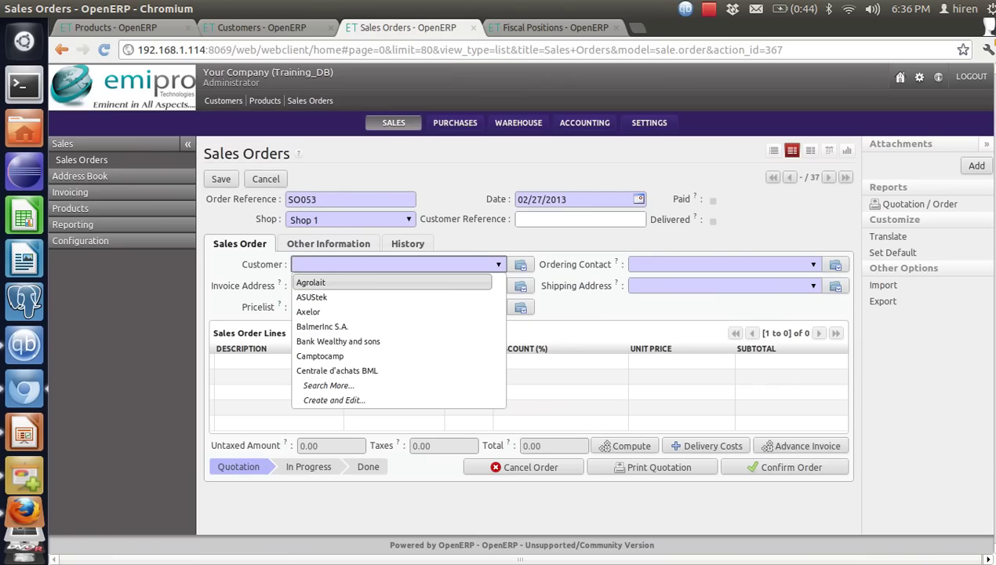
{"action": "key", "text": "Return"}
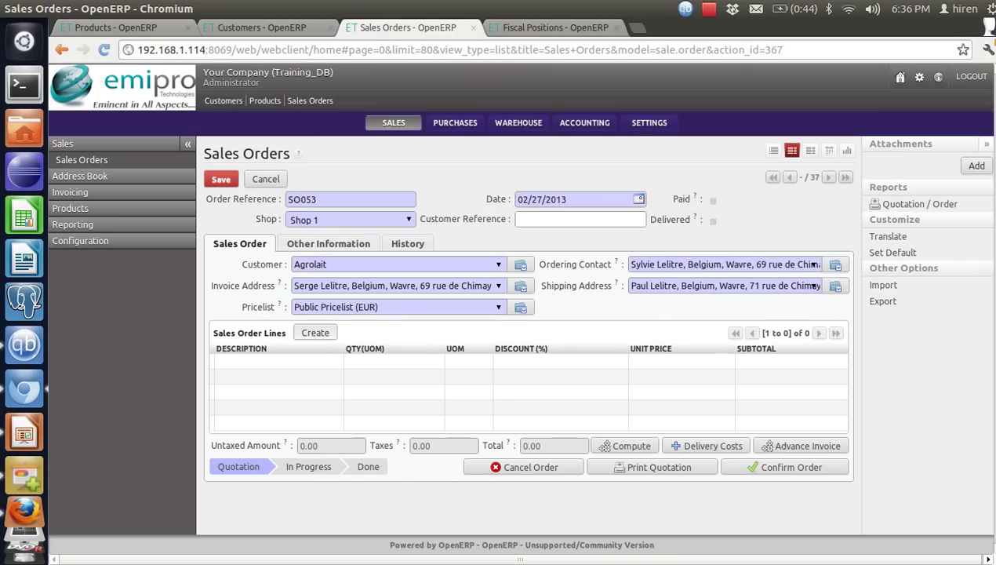
Preview the taxes on a new order line for [CPU1] Processor AMD Athlon XP 1800+, and discard the line
{"action": "key", "text": "Return"}
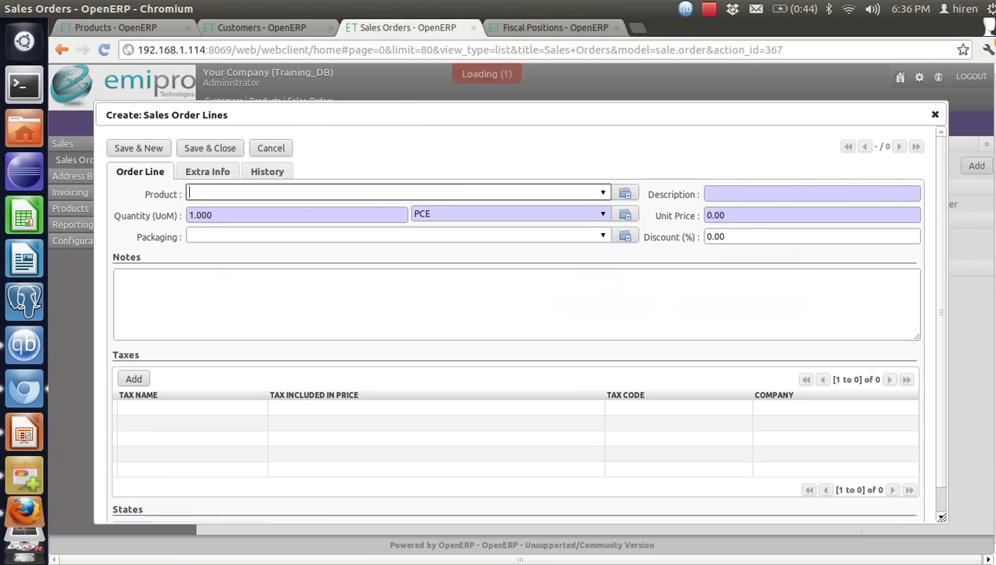
{"action": "key", "text": "Down"}
{"action": "key", "text": "Down"}
{"action": "key", "text": "Down"}
{"action": "key", "text": "Return"}
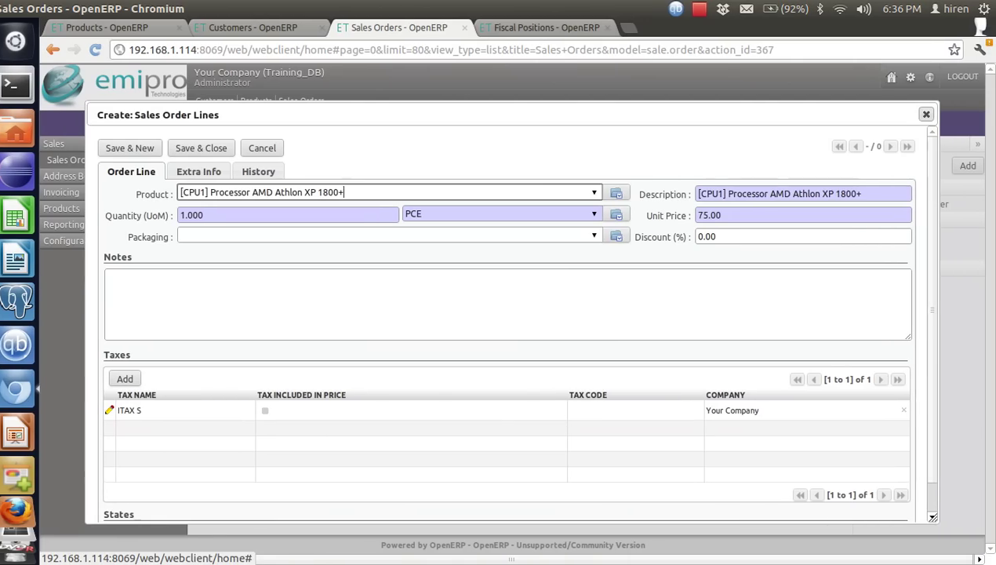
{"action": "key", "text": "Escape"}
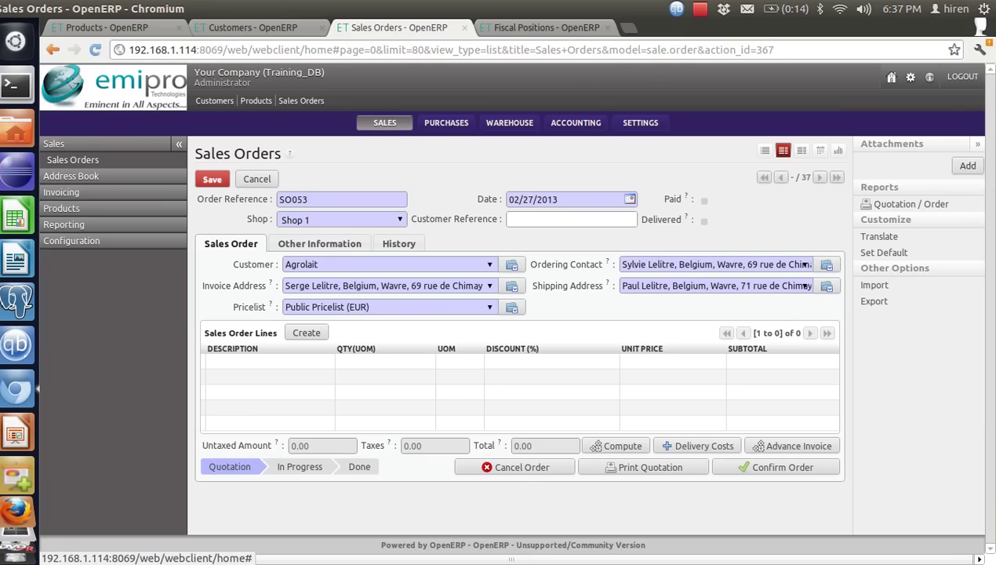
Review the tax mappings of the fiscal positions Fiscal_17 and Fiscal_13, and return to the fiscal position list
{"action": "left_click", "coordinate": [547, 28]}
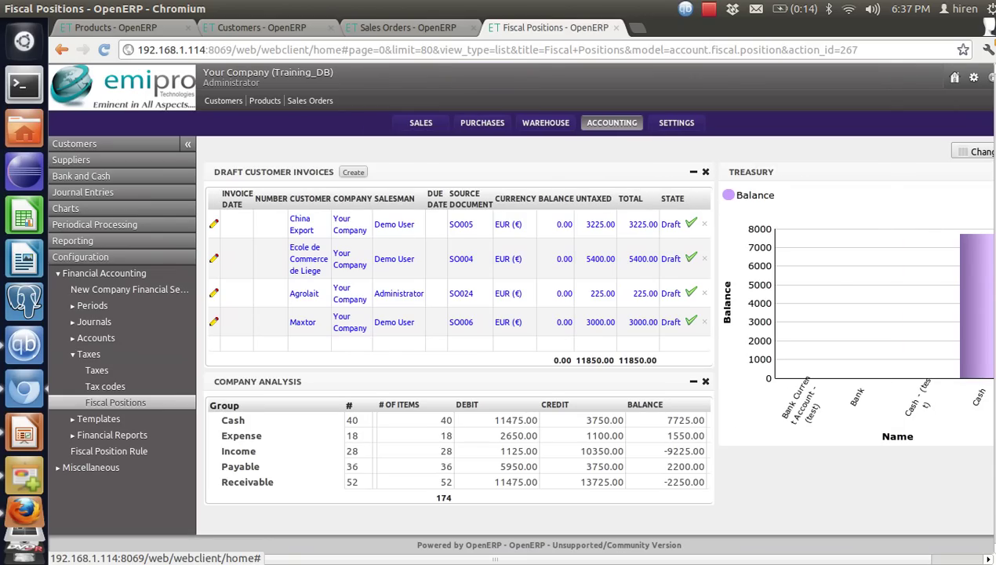
{"action": "left_click", "coordinate": [116, 401]}
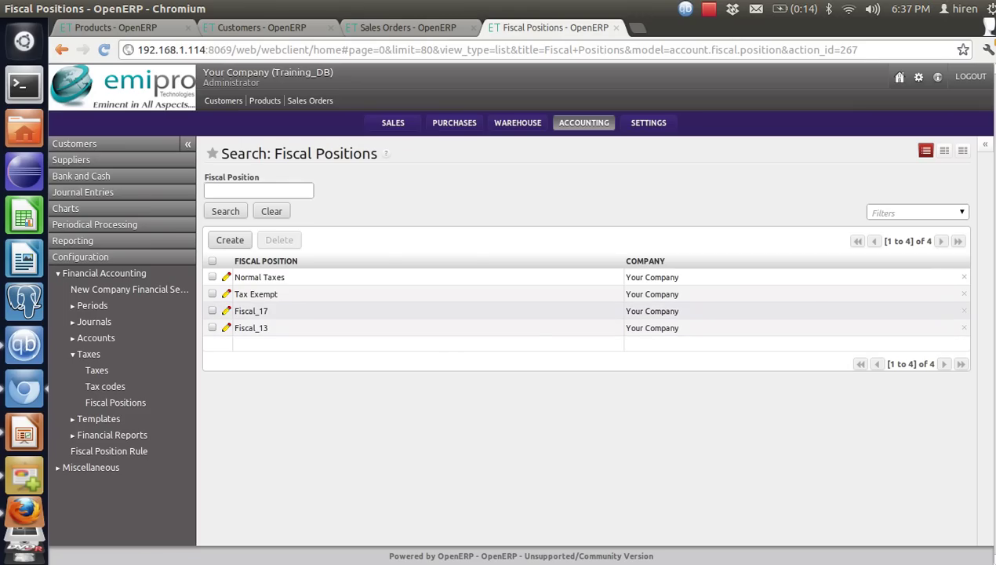
{"action": "left_click", "coordinate": [251, 310]}
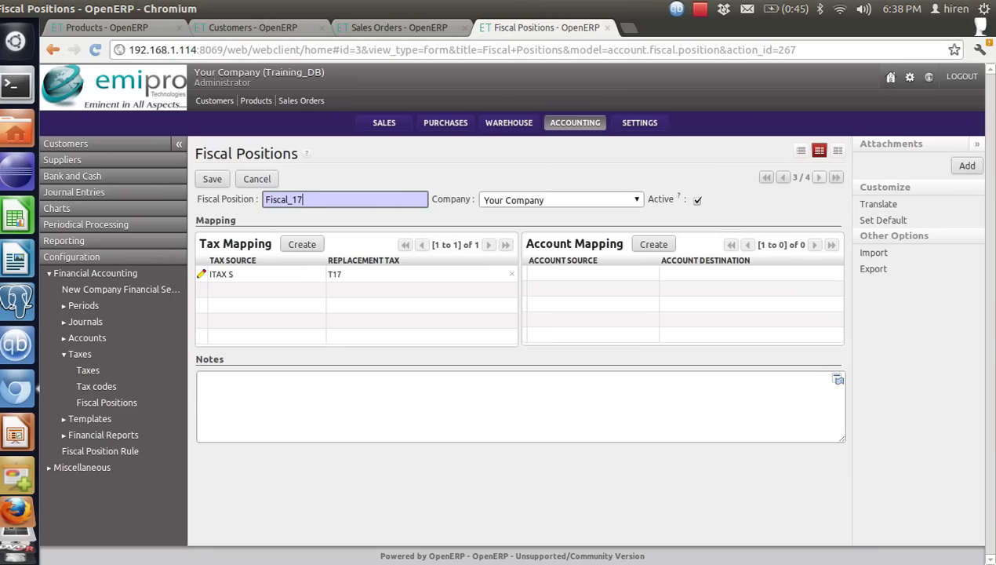
{"action": "key", "text": "alt+n"}
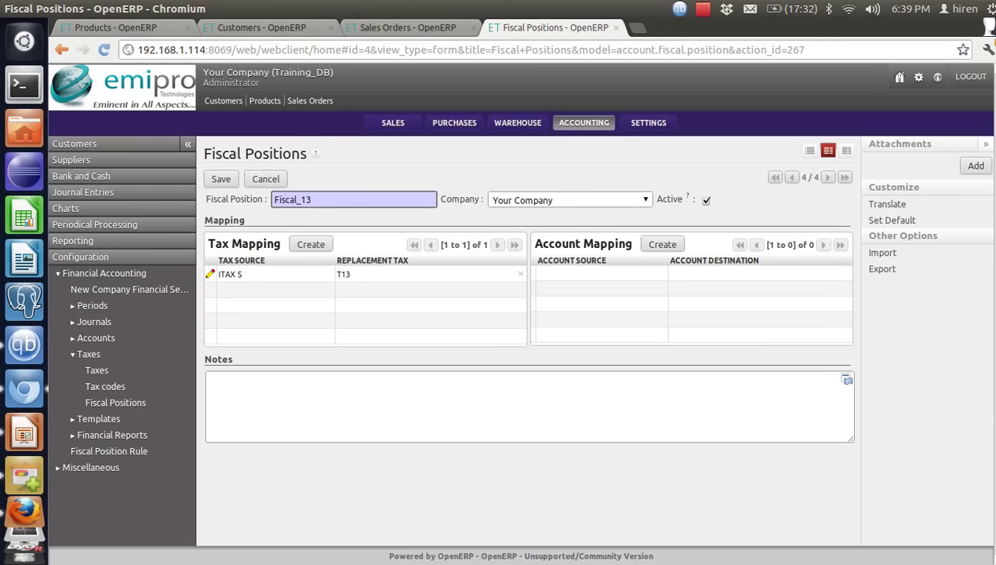
{"action": "left_click", "coordinate": [811, 150]}
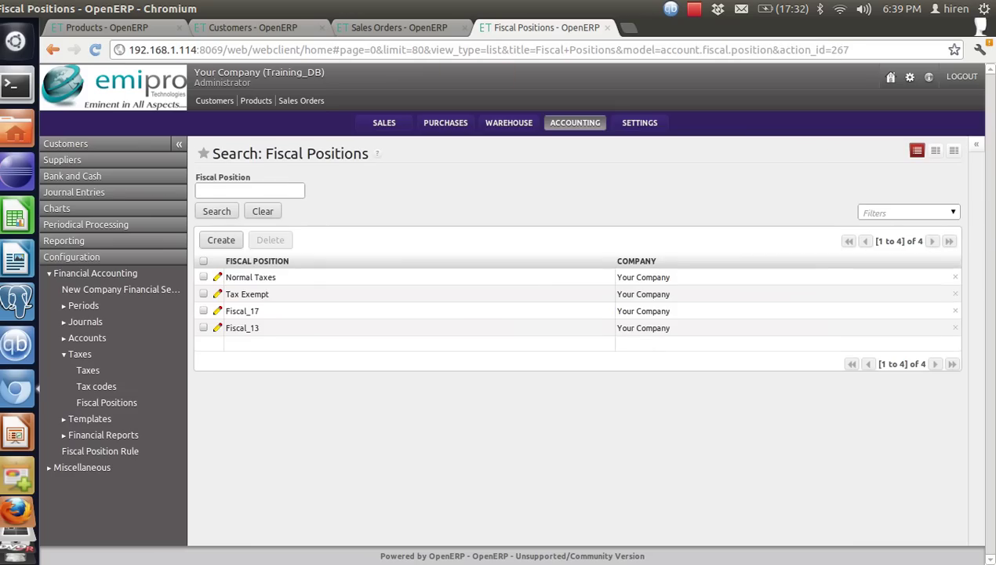
Set the fiscal position in customer Agrolait's accounting properties to Fiscal_17 and save the record
{"action": "left_click", "coordinate": [253, 27]}
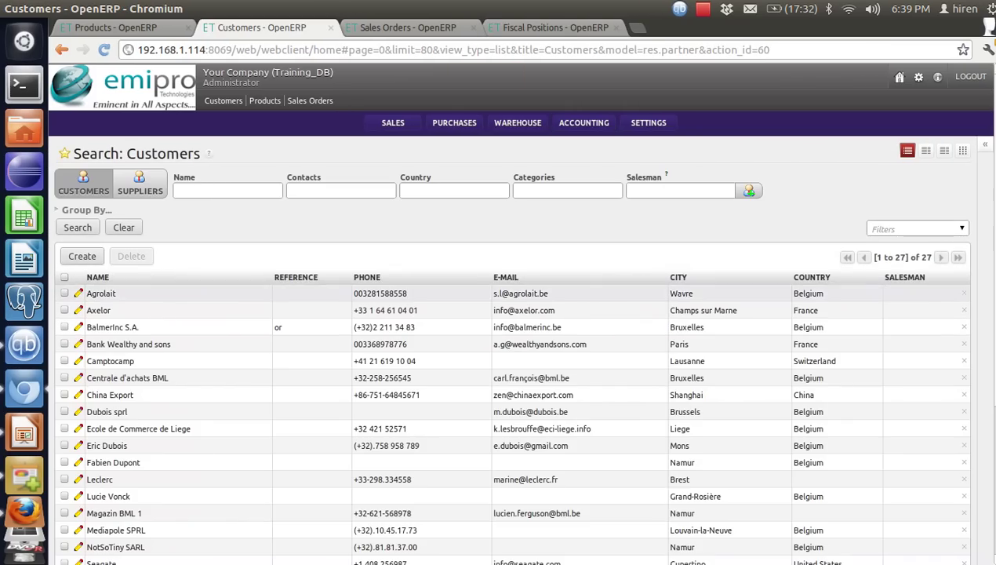
{"action": "left_click", "coordinate": [101, 292]}
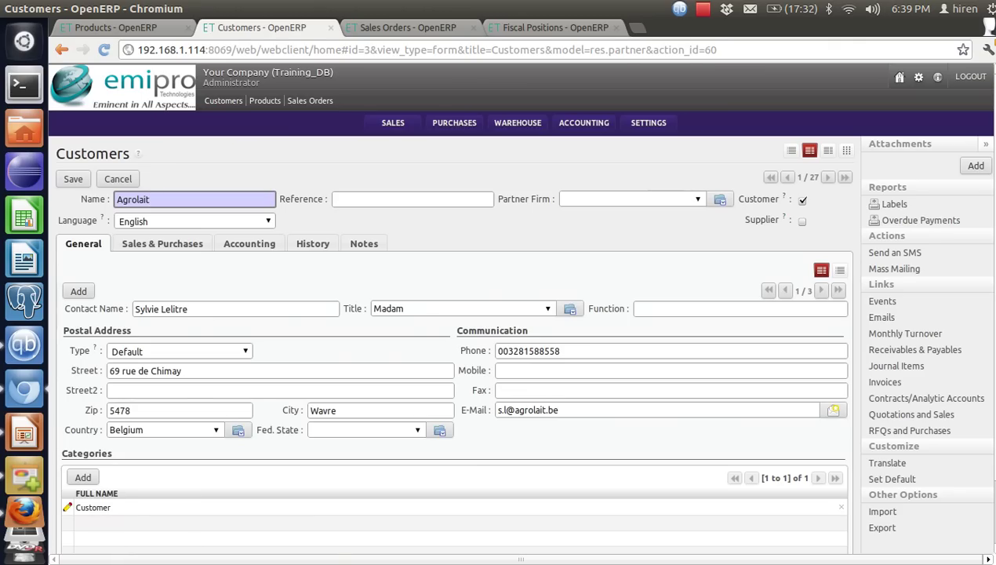
{"action": "left_click", "coordinate": [249, 243]}
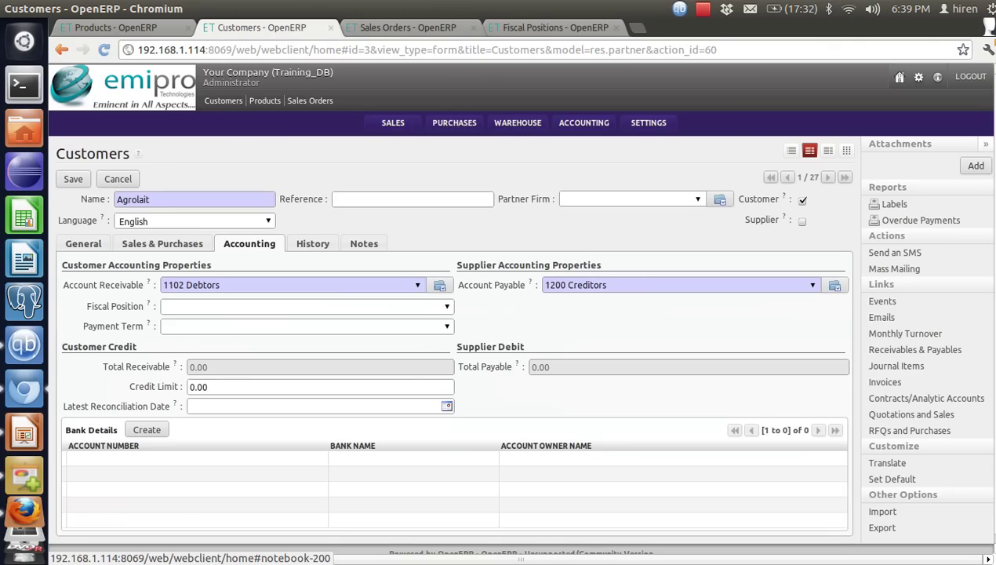
{"action": "mouse_move", "coordinate": [148, 303]}
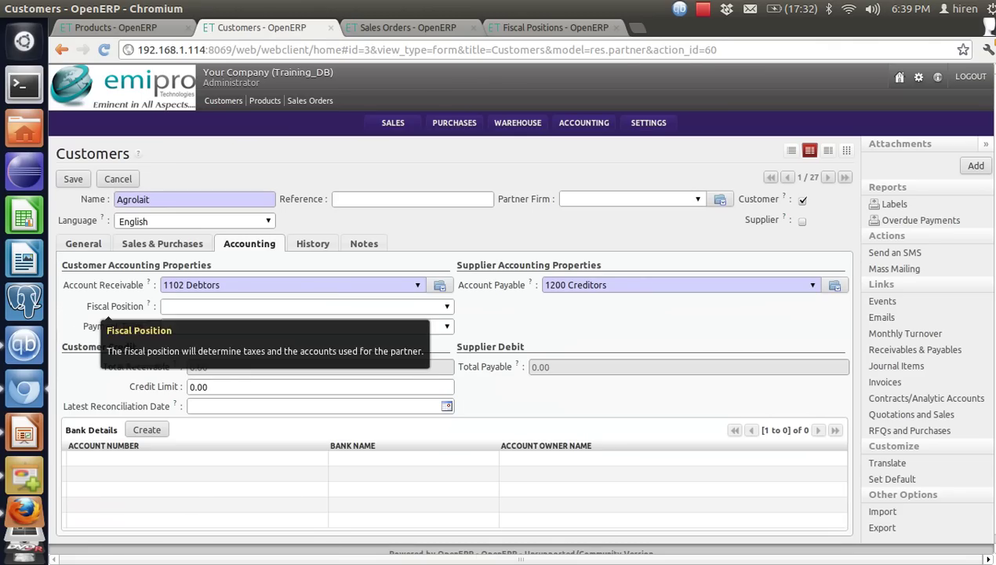
{"action": "left_click", "coordinate": [447, 307]}
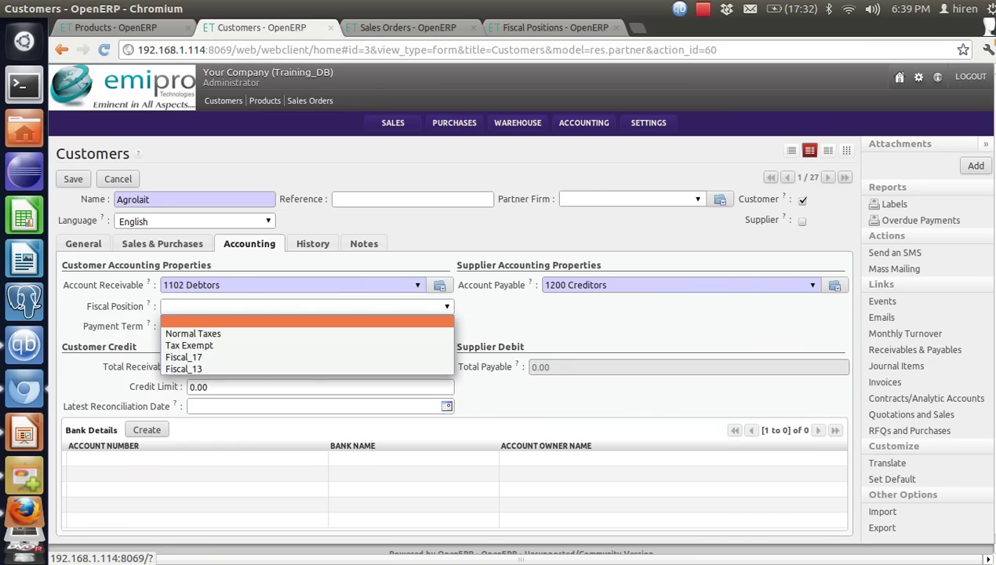
{"action": "key", "text": "Down"}
{"action": "key", "text": "Down"}
{"action": "key", "text": "Down"}
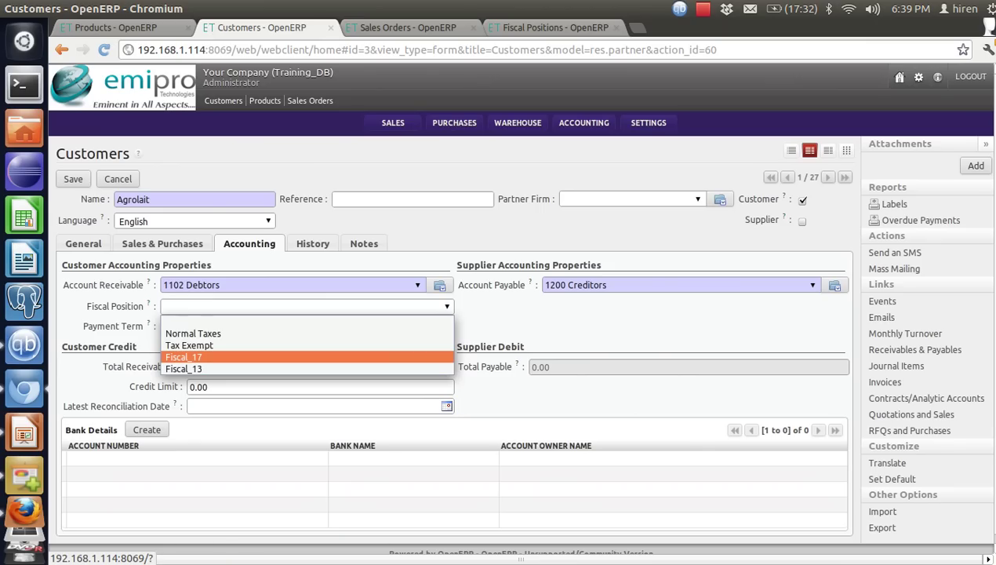
{"action": "key", "text": "Return"}
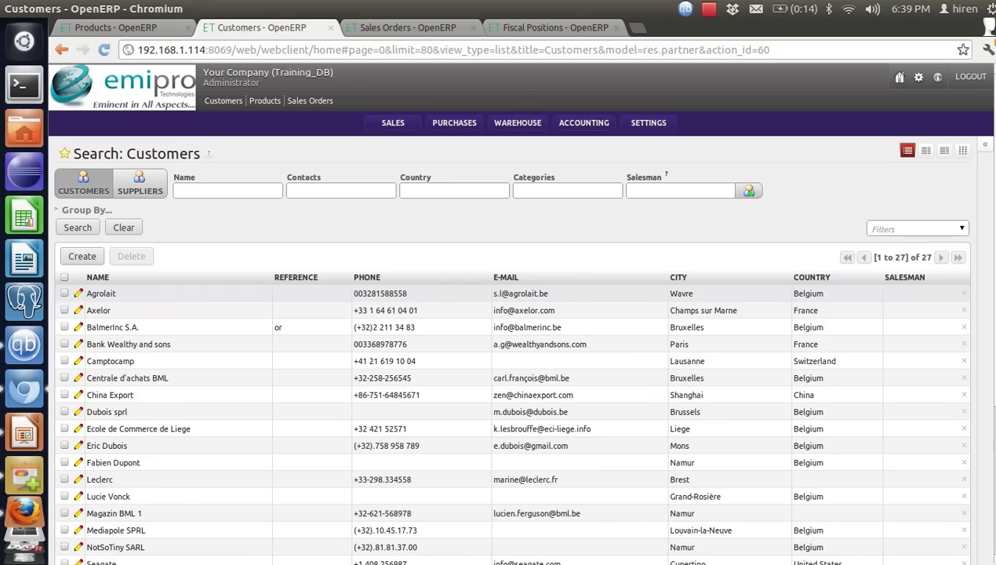
Start a fresh sales order with Agrolait as the customer
{"action": "key", "text": "ctrl+Tab"}
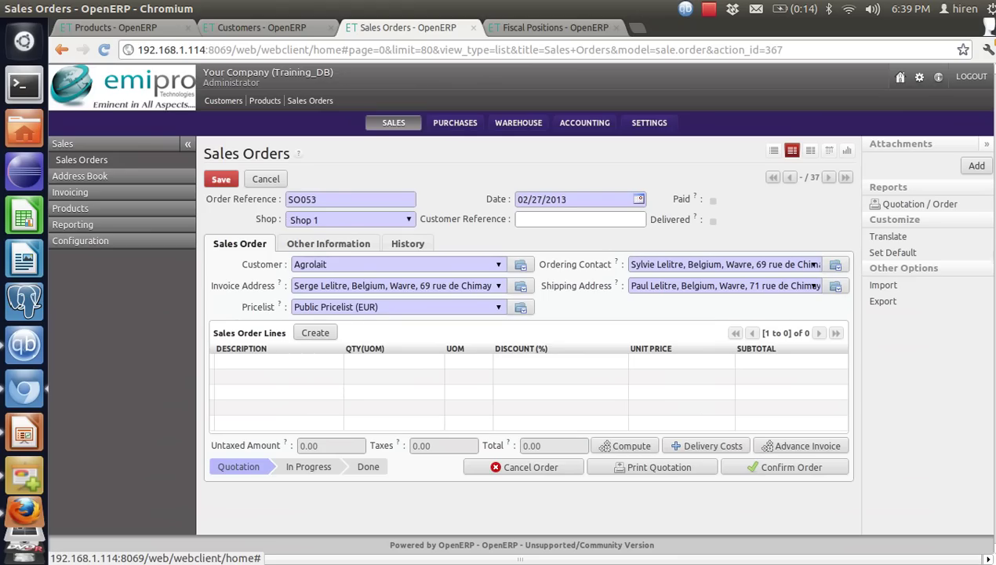
{"action": "left_click", "coordinate": [81, 159]}
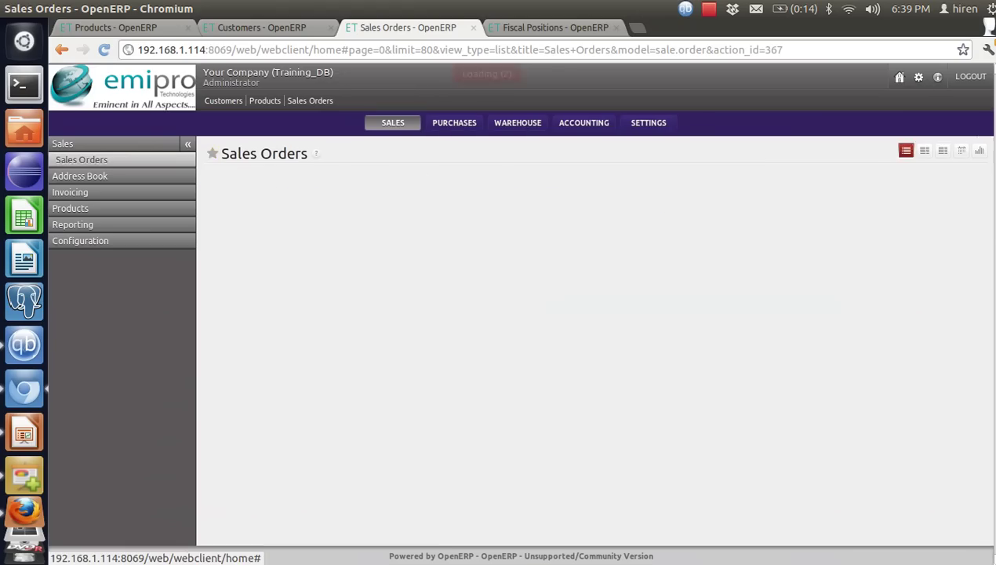
{"action": "left_click", "coordinate": [230, 254]}
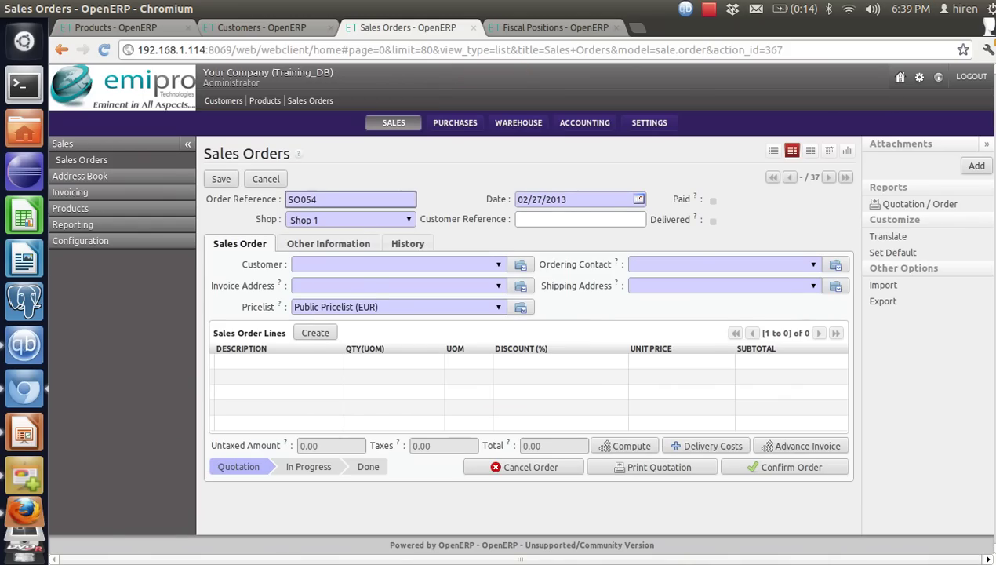
{"action": "left_click", "coordinate": [261, 28]}
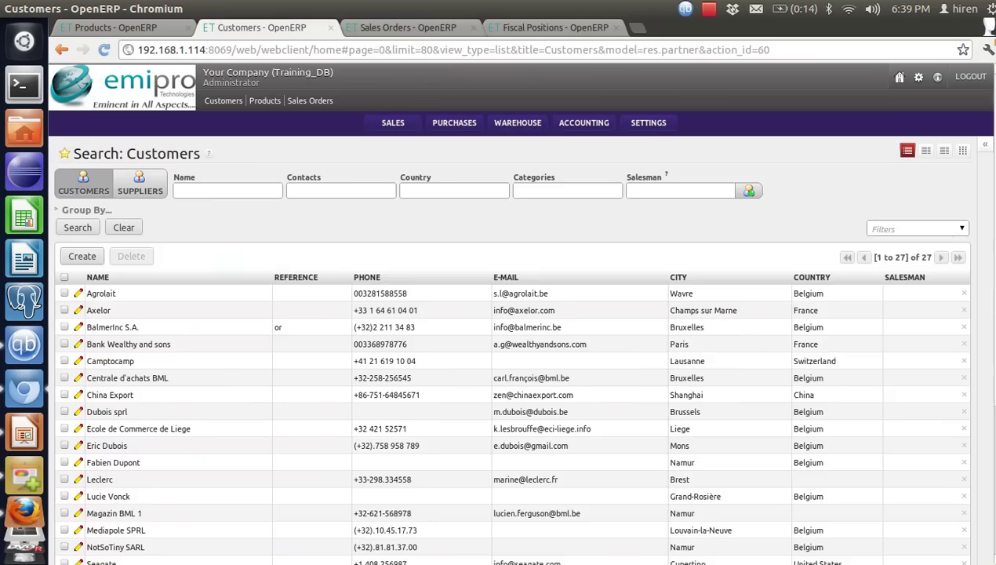
{"action": "left_click", "coordinate": [408, 28]}
{"action": "left_click", "coordinate": [498, 265]}
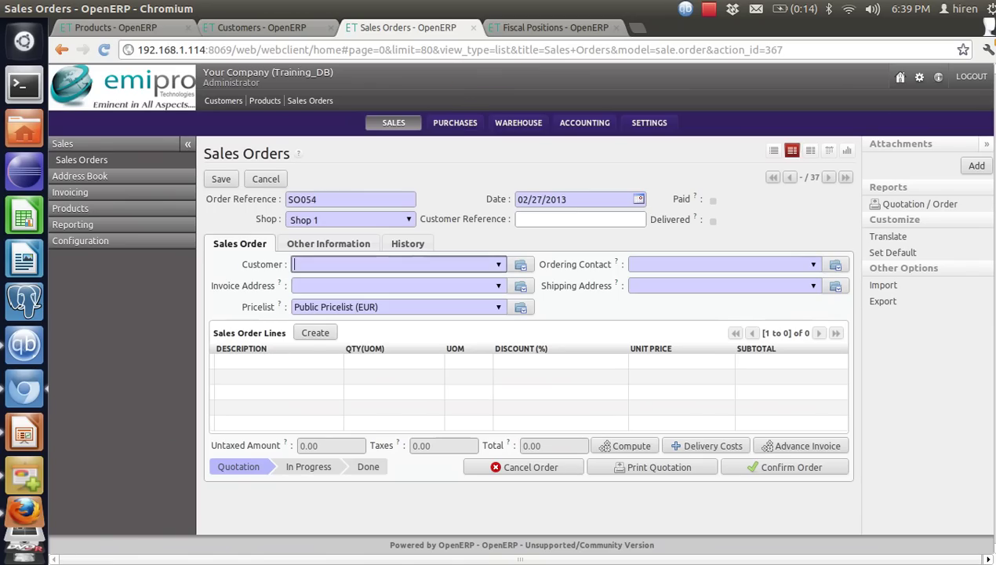
{"action": "key", "text": "Return"}
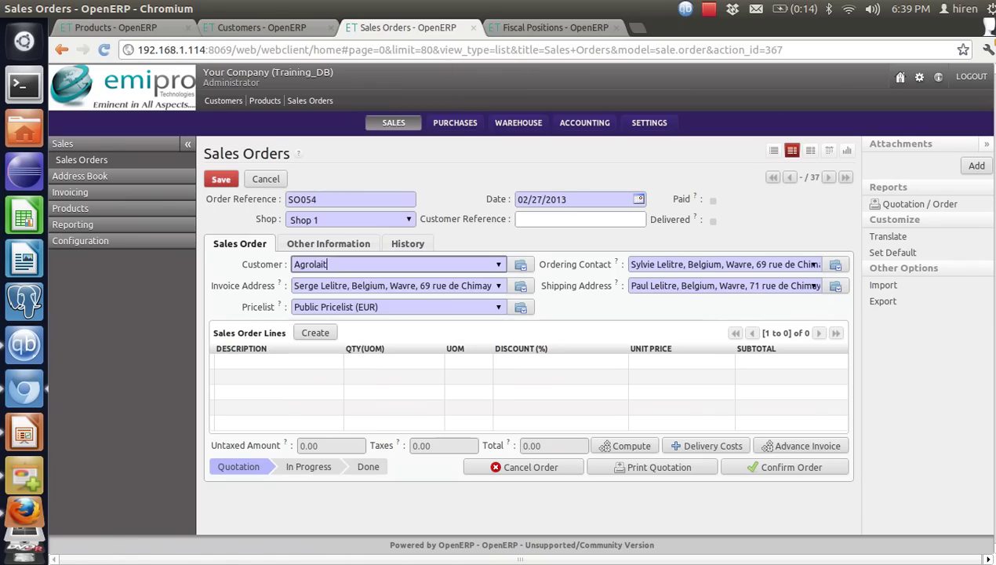
Check which fiscal position the new sales order takes from its customer, and return to the order lines
{"action": "left_click", "coordinate": [328, 243]}
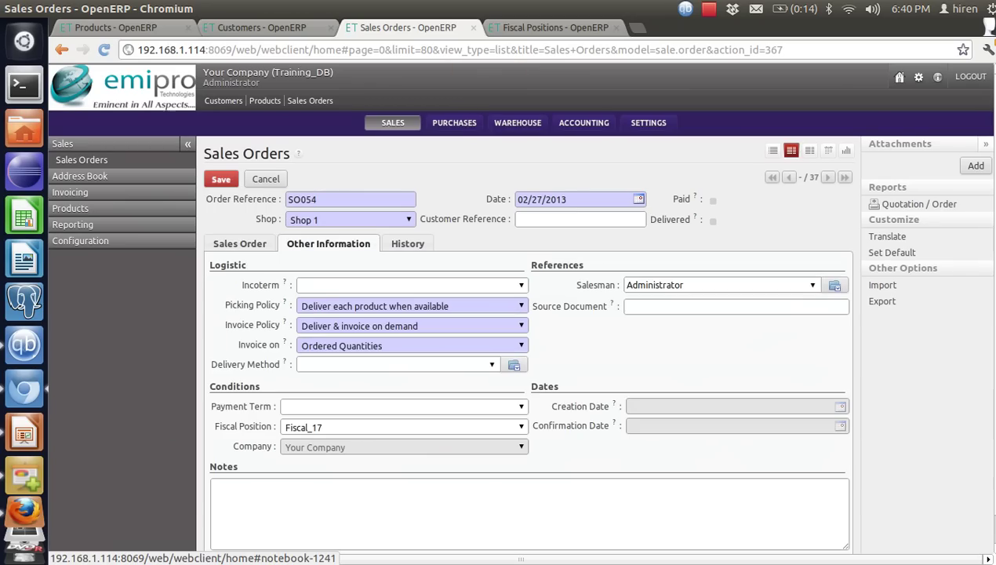
{"action": "left_click", "coordinate": [239, 243]}
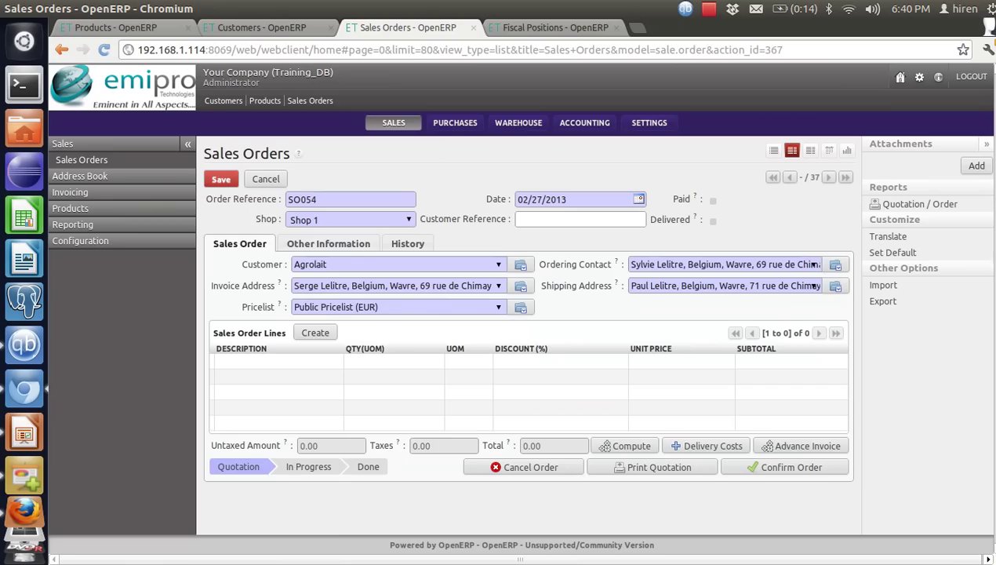
{"action": "left_click", "coordinate": [328, 243]}
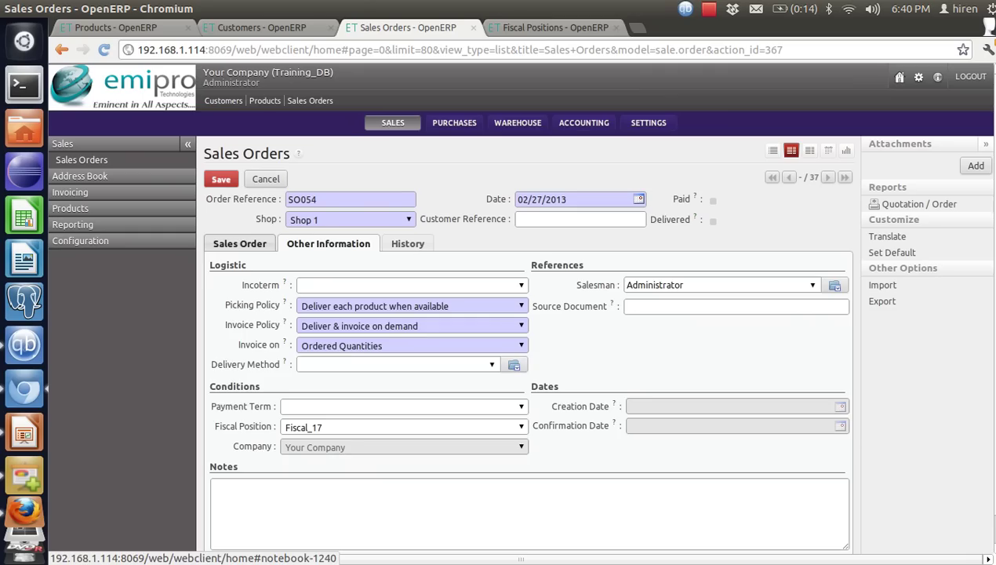
{"action": "left_click", "coordinate": [239, 243]}
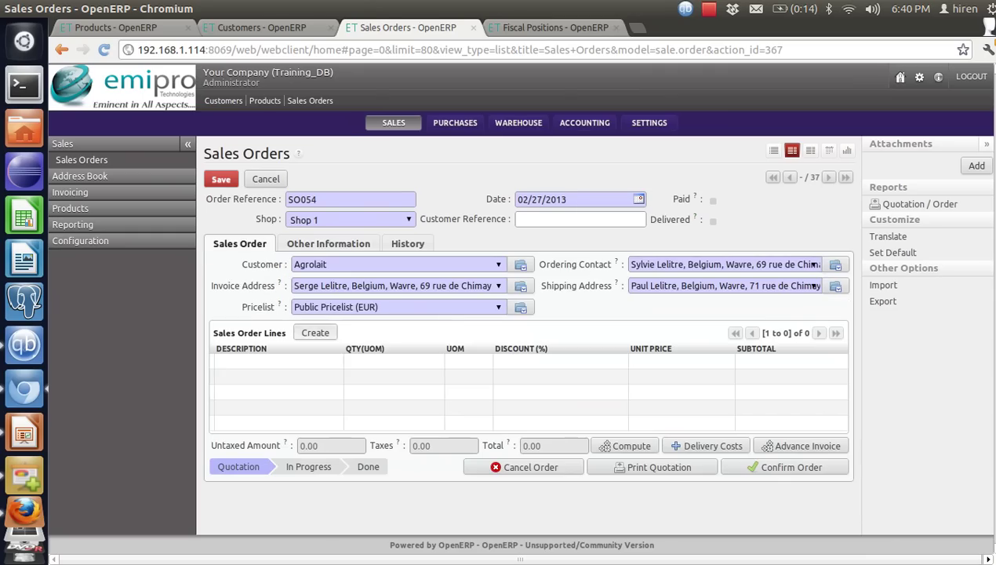
Add an order line for the product [CPU1] Processor AMD Athlon XP 1800+ and save the order
{"action": "left_click", "coordinate": [314, 331]}
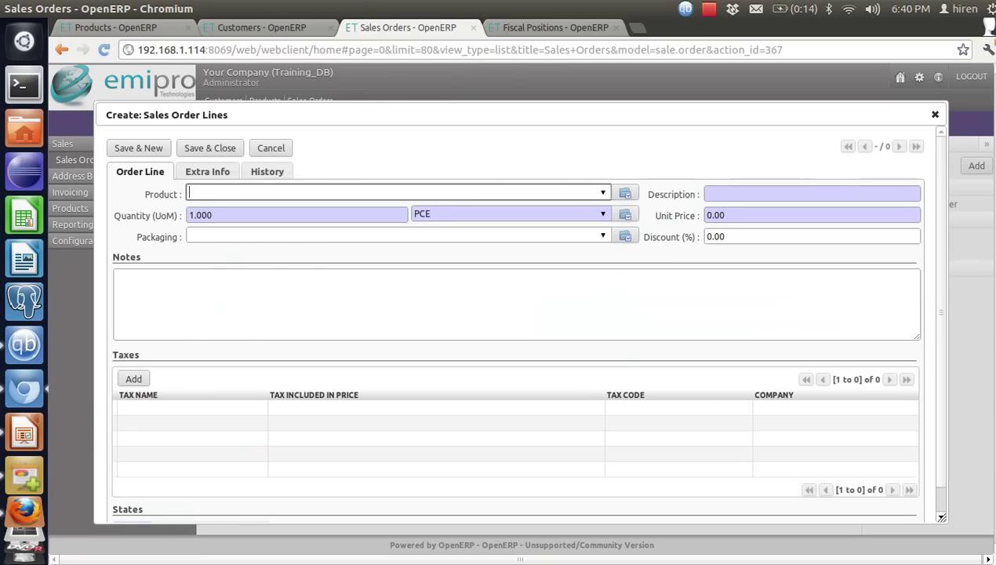
{"action": "key", "text": "Down"}
{"action": "key", "text": "Down"}
{"action": "key", "text": "Down"}
{"action": "key", "text": "Down"}
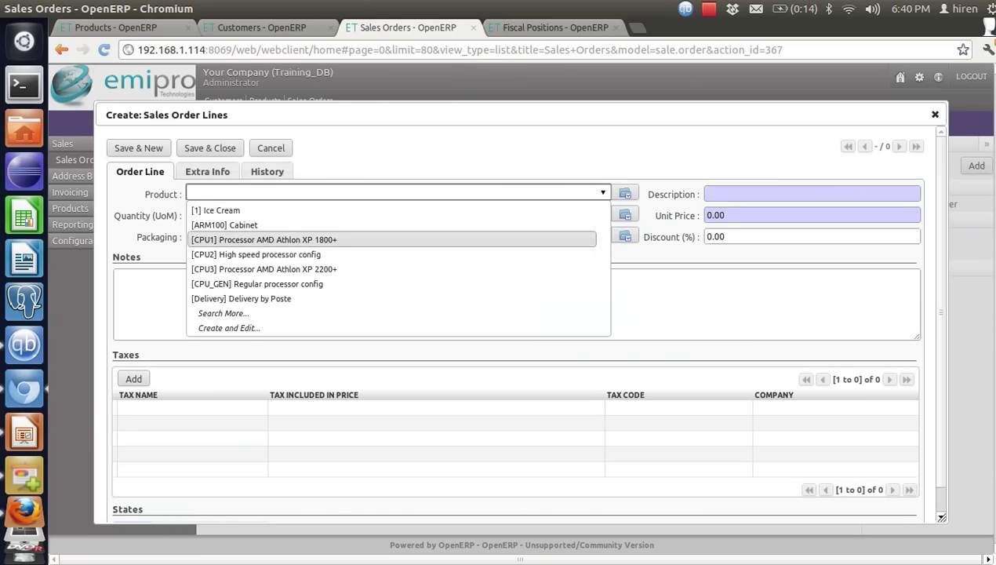
{"action": "key", "text": "Return"}
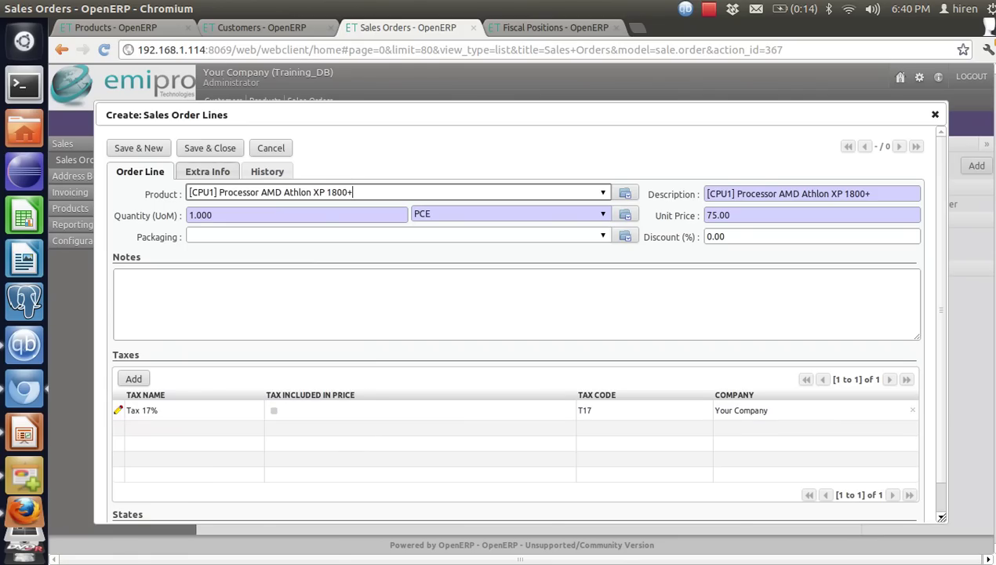
{"action": "left_click", "coordinate": [210, 148]}
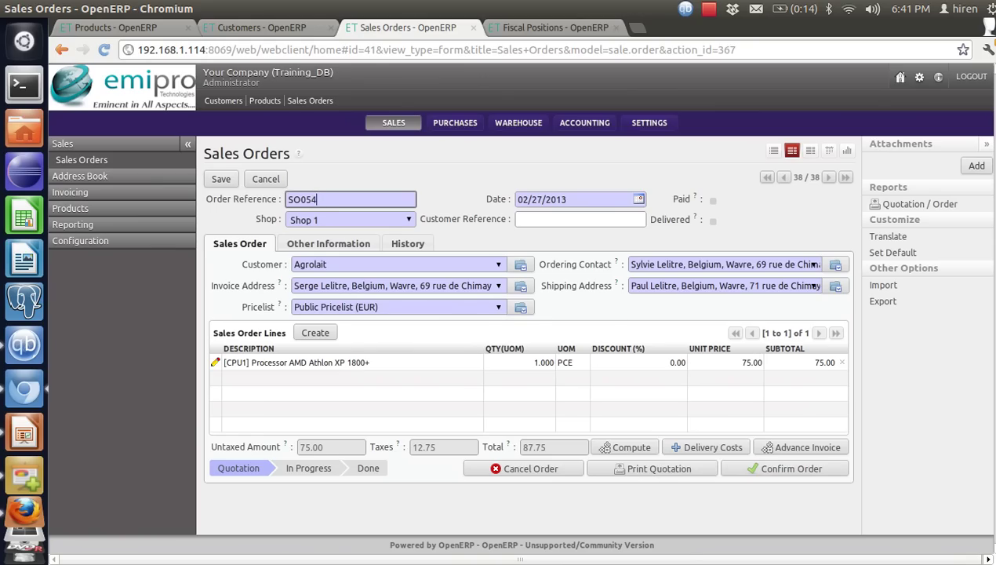
Set the fiscal position in customer Axelor's accounting properties to Fiscal_13 and save the record
{"action": "key", "text": "ctrl+Tab"}
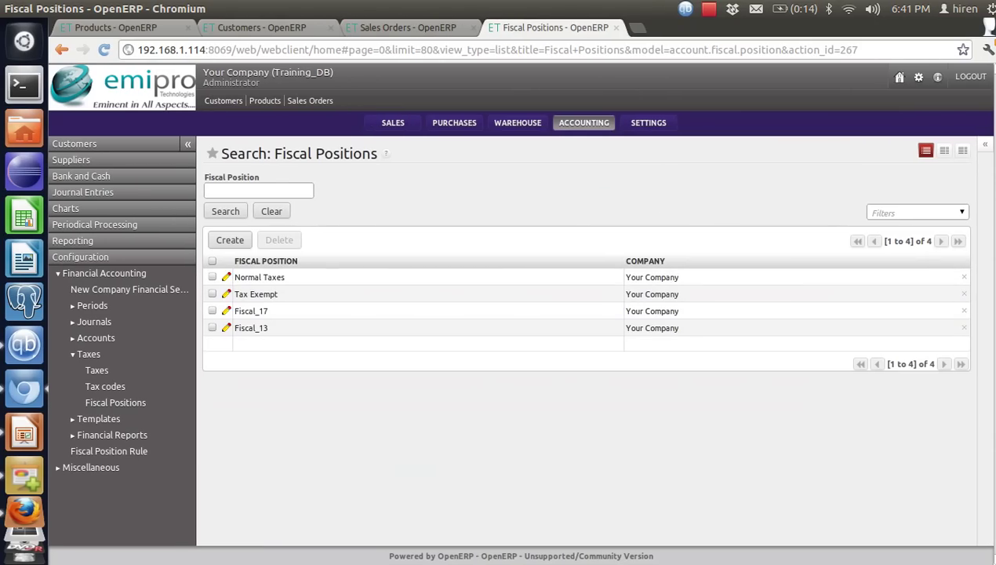
{"action": "key", "text": "ctrl+2"}
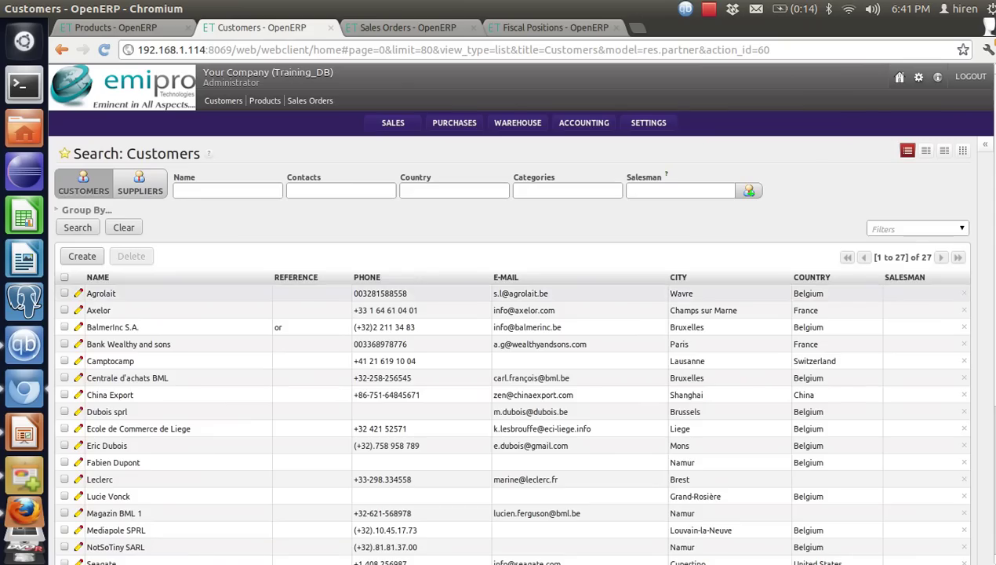
{"action": "left_click", "coordinate": [353, 310]}
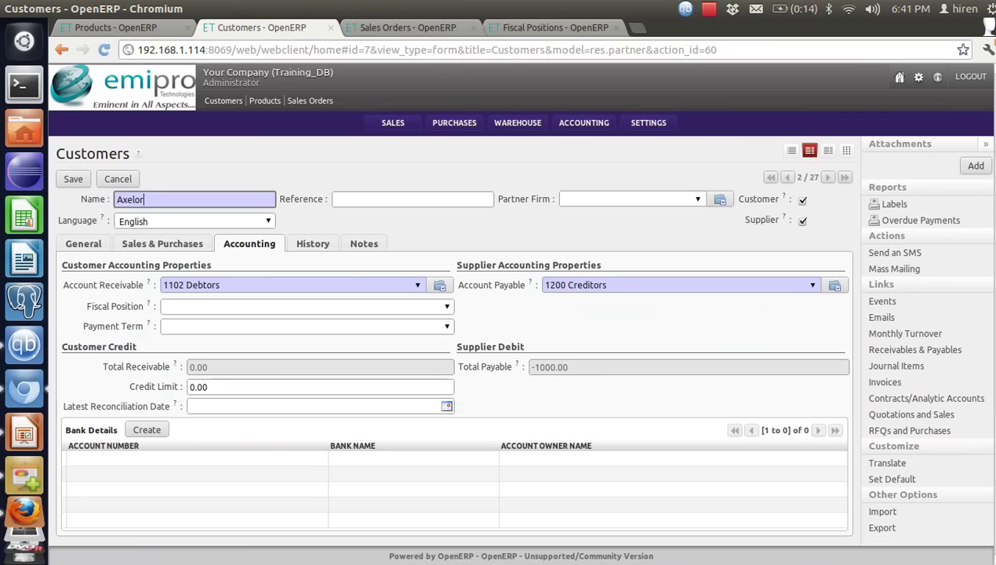
{"action": "left_click", "coordinate": [447, 306]}
{"action": "left_click", "coordinate": [189, 369]}
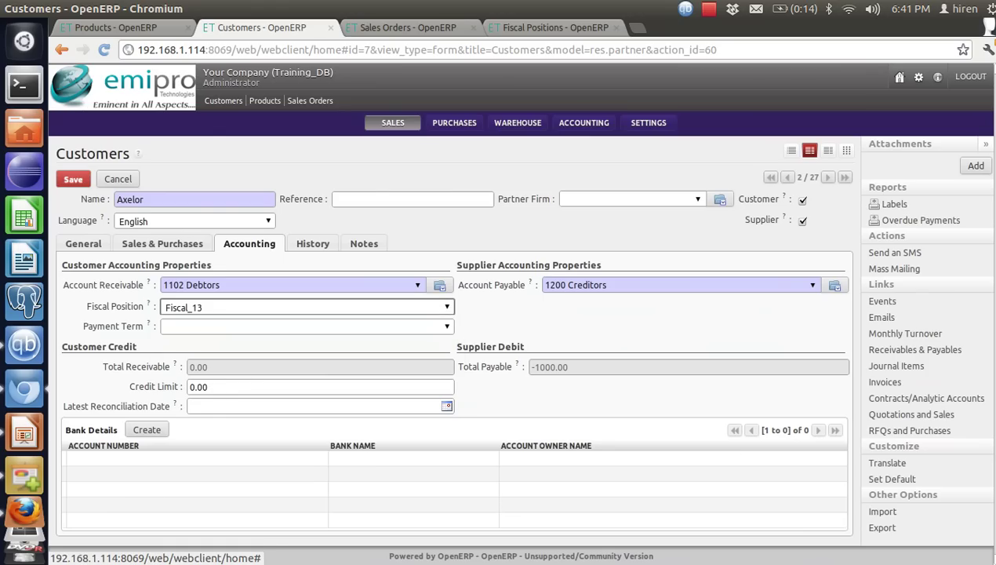
{"action": "left_click", "coordinate": [393, 123]}
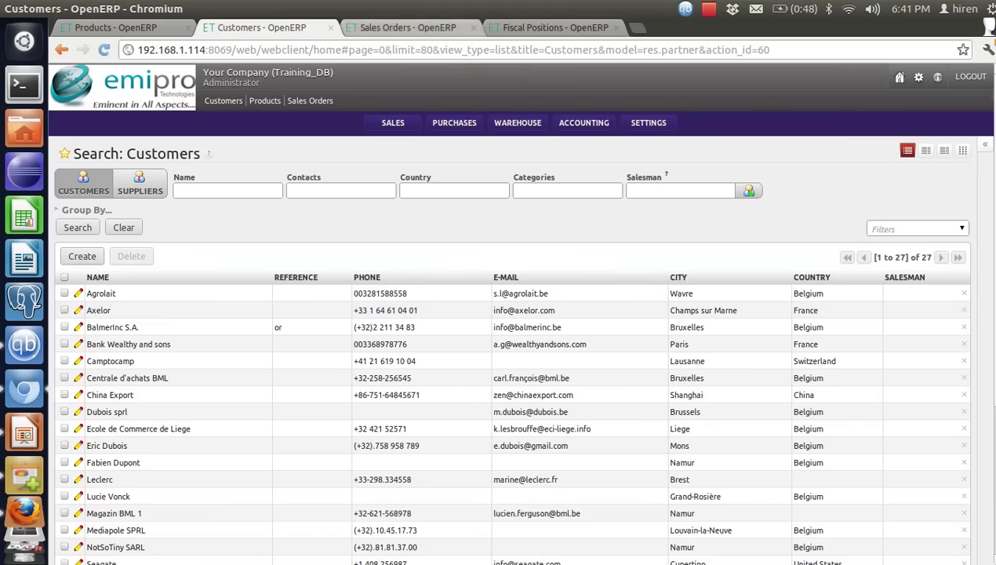
Start a new sales order with Axelor as the customer and check which fiscal position the order takes from it
{"action": "left_click", "coordinate": [408, 27]}
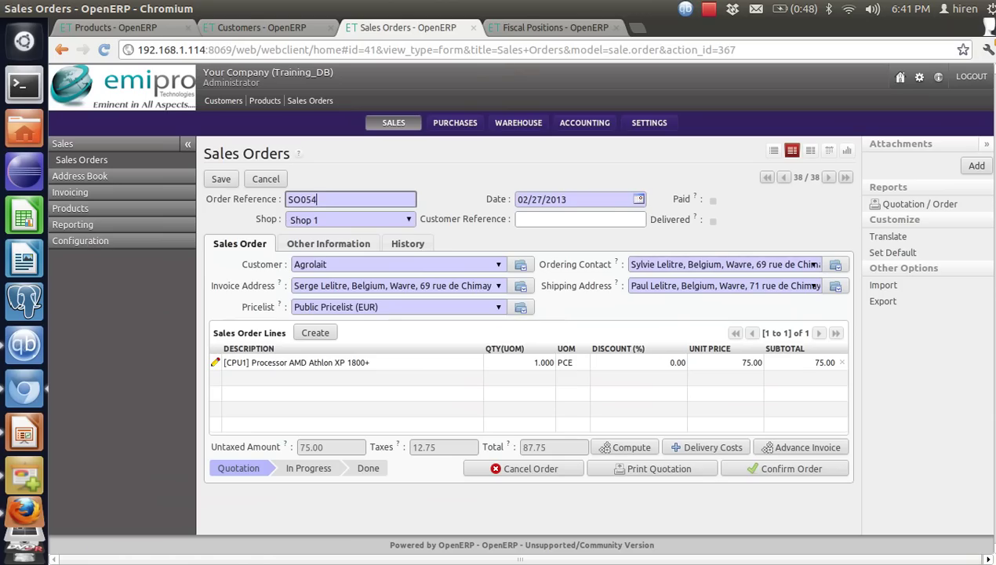
{"action": "left_click", "coordinate": [81, 159]}
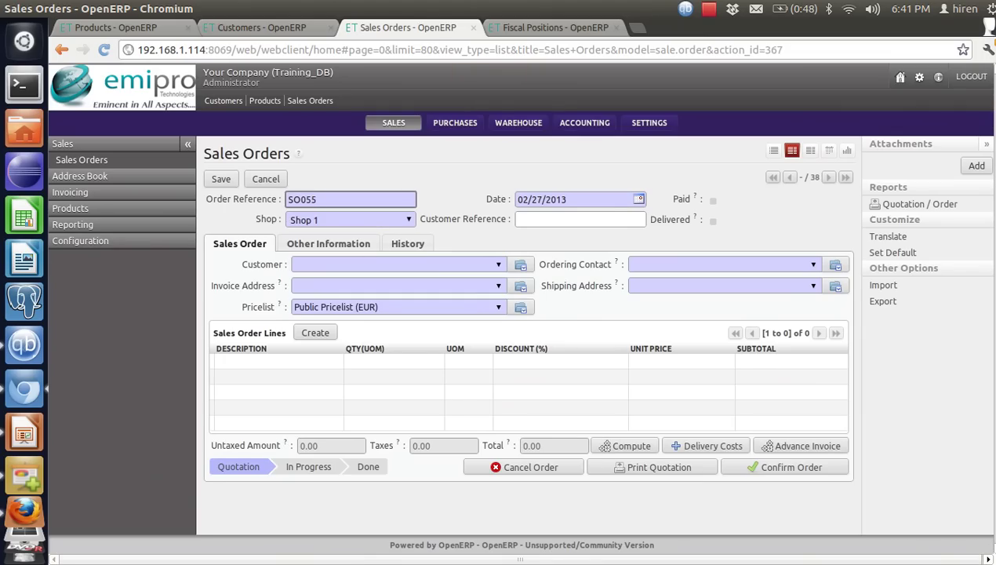
{"action": "left_click", "coordinate": [499, 265]}
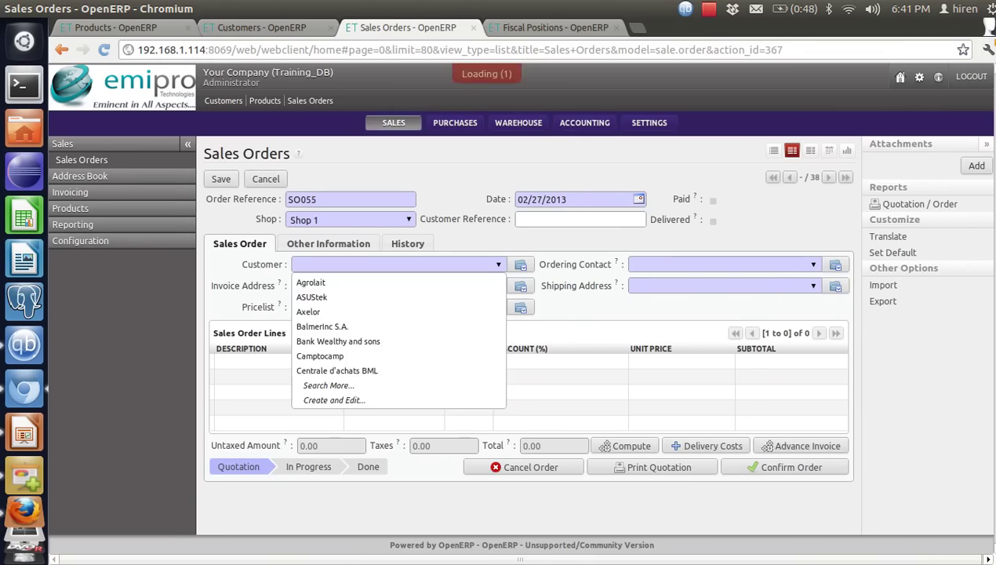
{"action": "key", "text": "Return"}
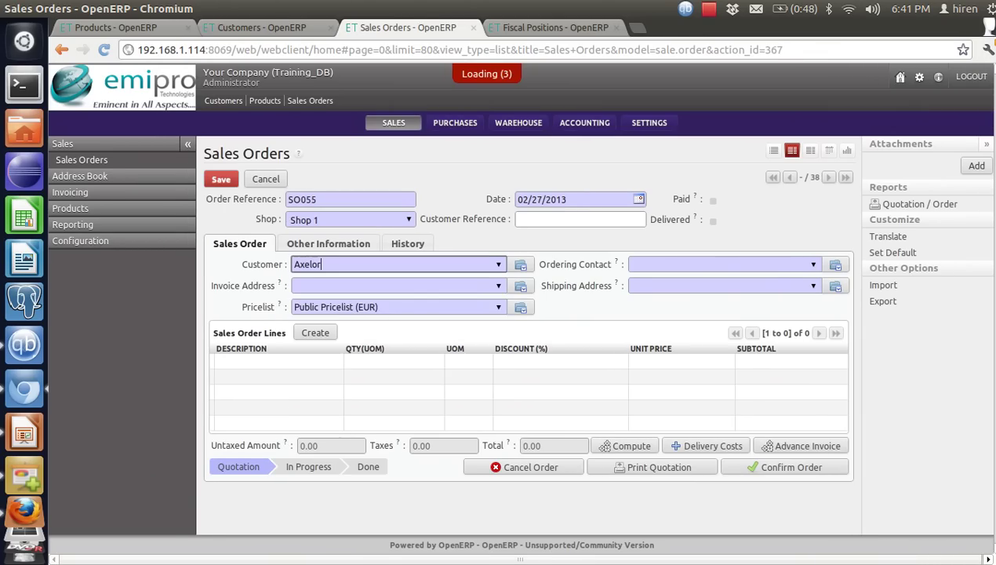
{"action": "left_click", "coordinate": [328, 243]}
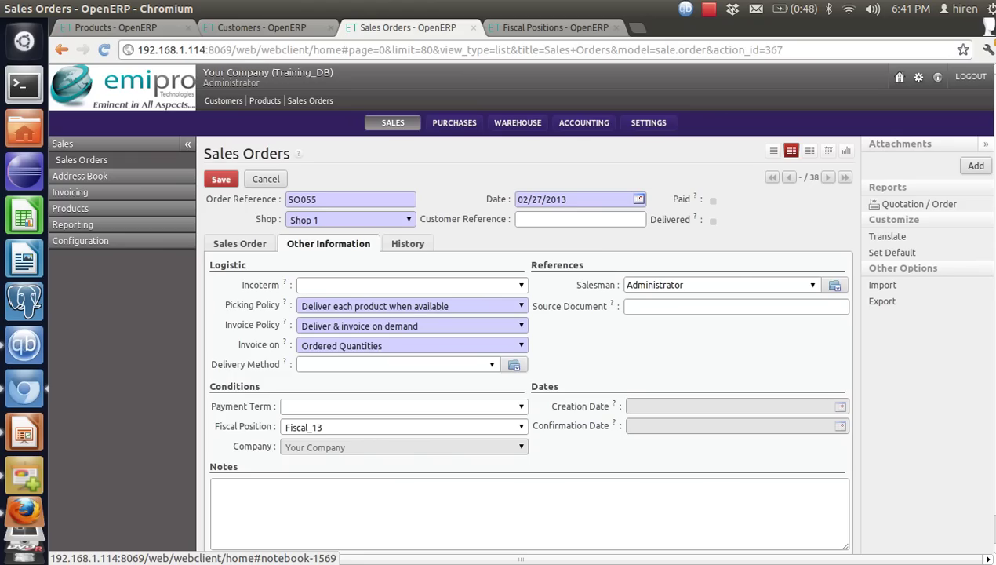
{"action": "left_click", "coordinate": [239, 243]}
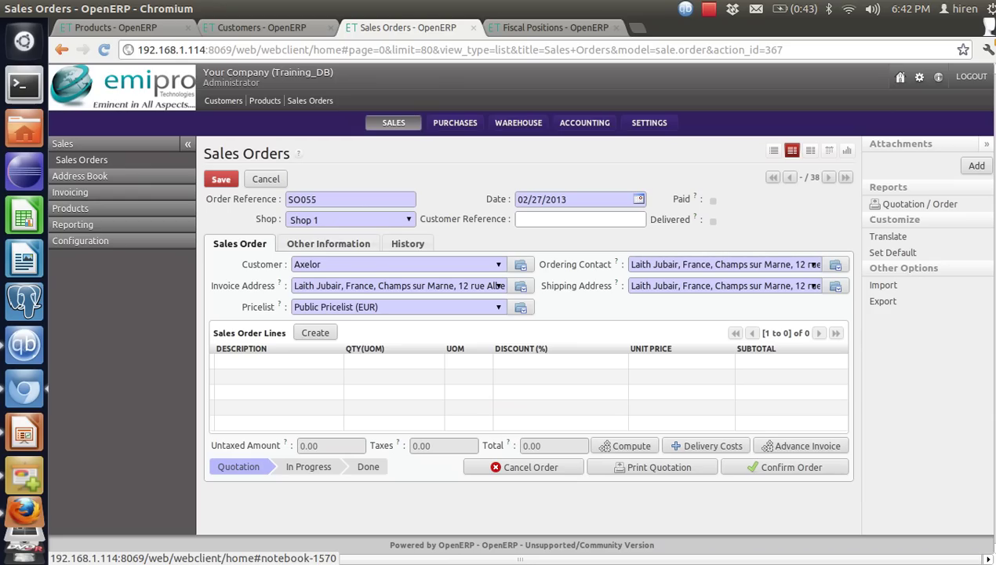
Add an order line for the product [CPU2] High speed processor config and compute the order's taxes and total
{"action": "left_click", "coordinate": [316, 333]}
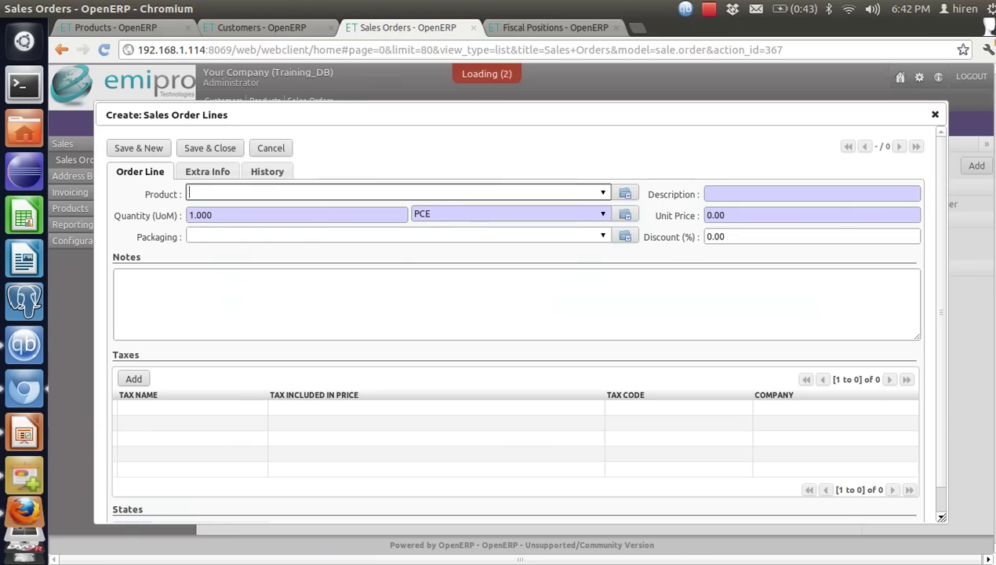
{"action": "key", "text": "Down"}
{"action": "key", "text": "Down"}
{"action": "key", "text": "Down"}
{"action": "key", "text": "Down"}
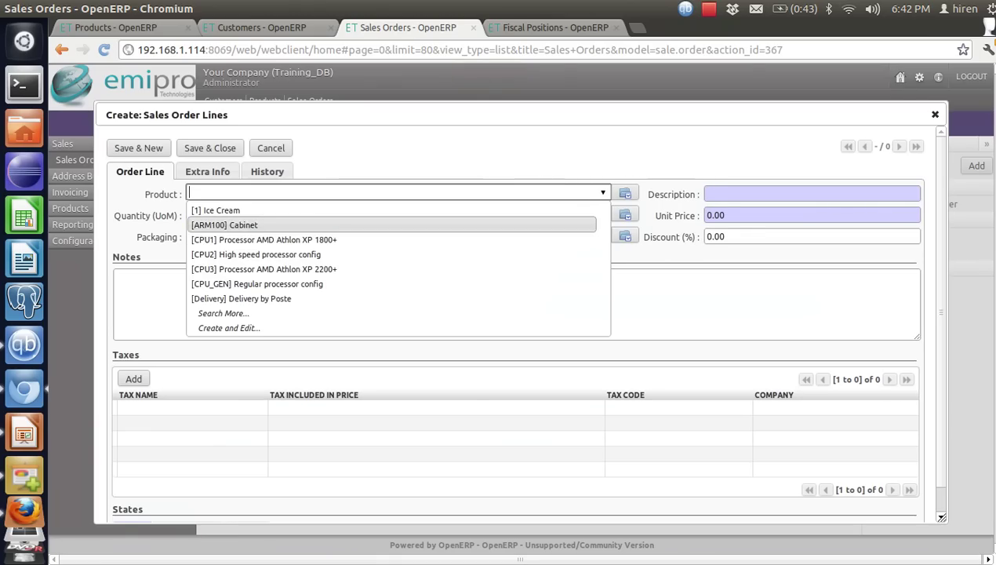
{"action": "key", "text": "Down"}
{"action": "key", "text": "Return"}
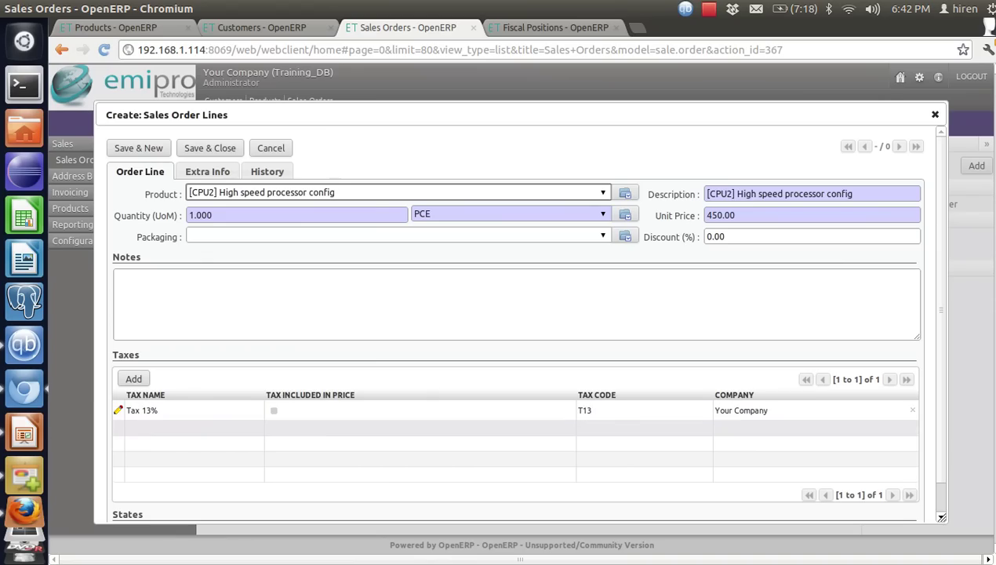
{"action": "left_click", "coordinate": [210, 147]}
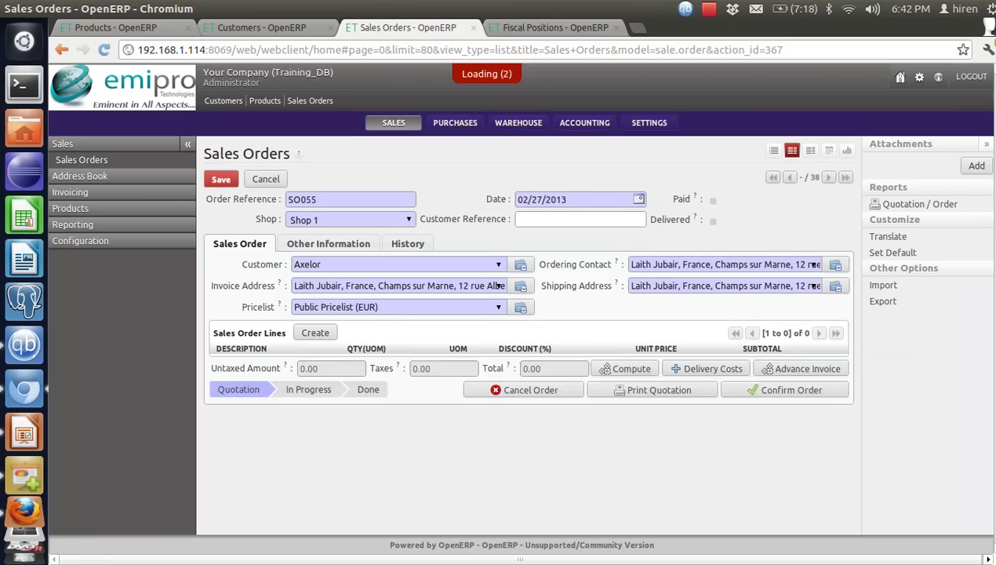
{"action": "left_click", "coordinate": [625, 447]}
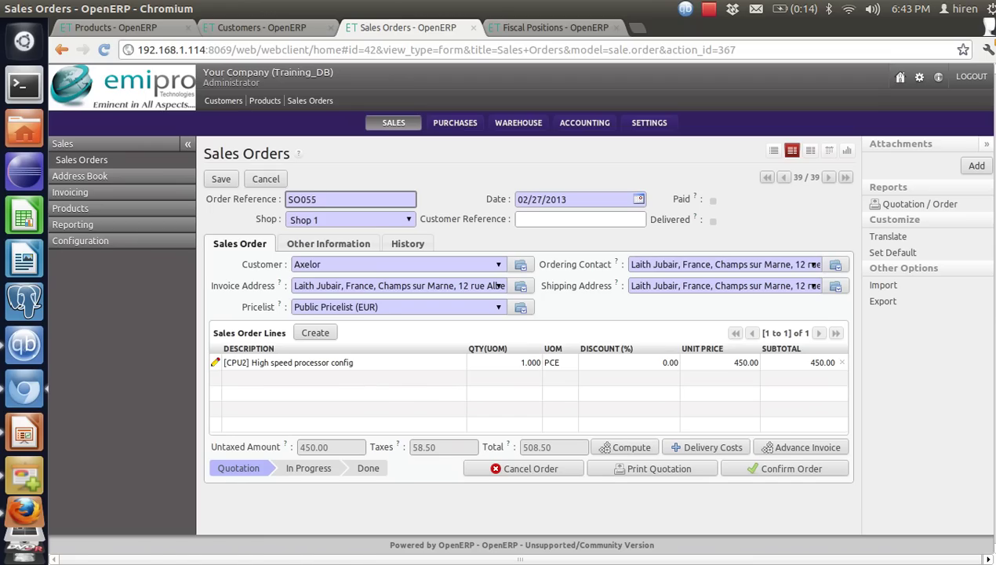
Review the fiscal position in customer Agrolait's accounting properties and return to the customer list
{"action": "left_click", "coordinate": [261, 27]}
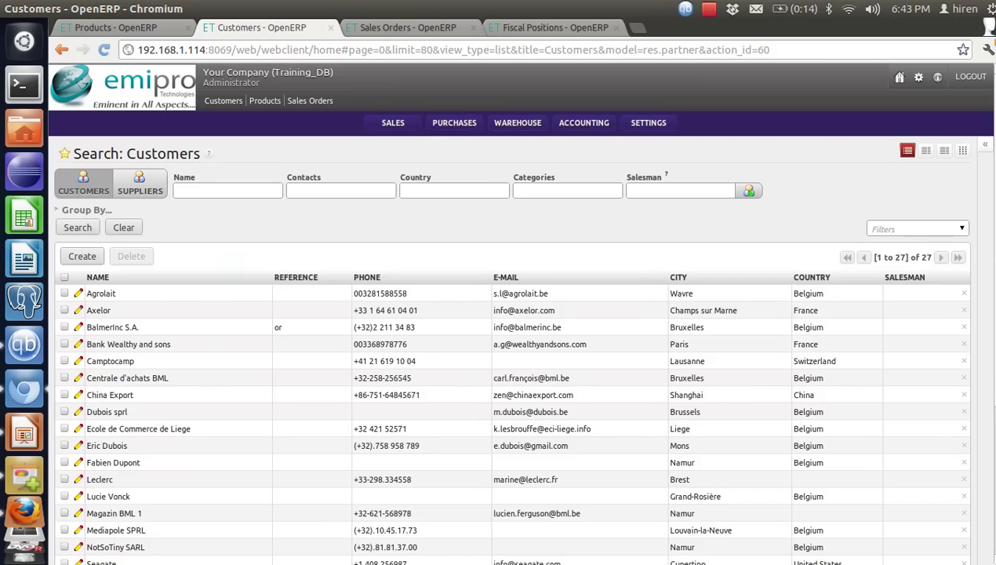
{"action": "key", "text": "ctrl+Tab"}
{"action": "key", "text": "ctrl+Tab"}
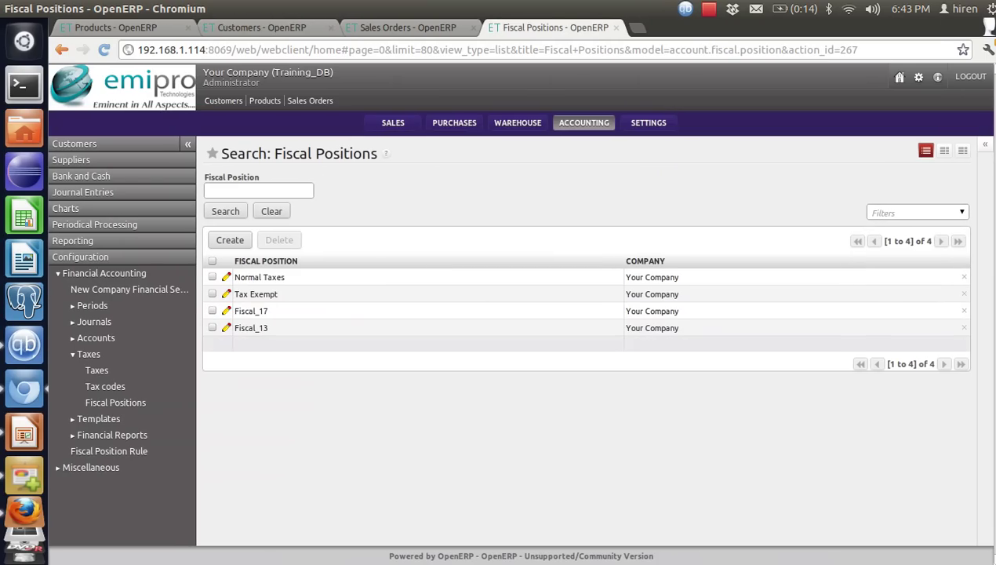
{"action": "key", "text": "ctrl+shift+Tab"}
{"action": "key", "text": "ctrl+shift+Tab"}
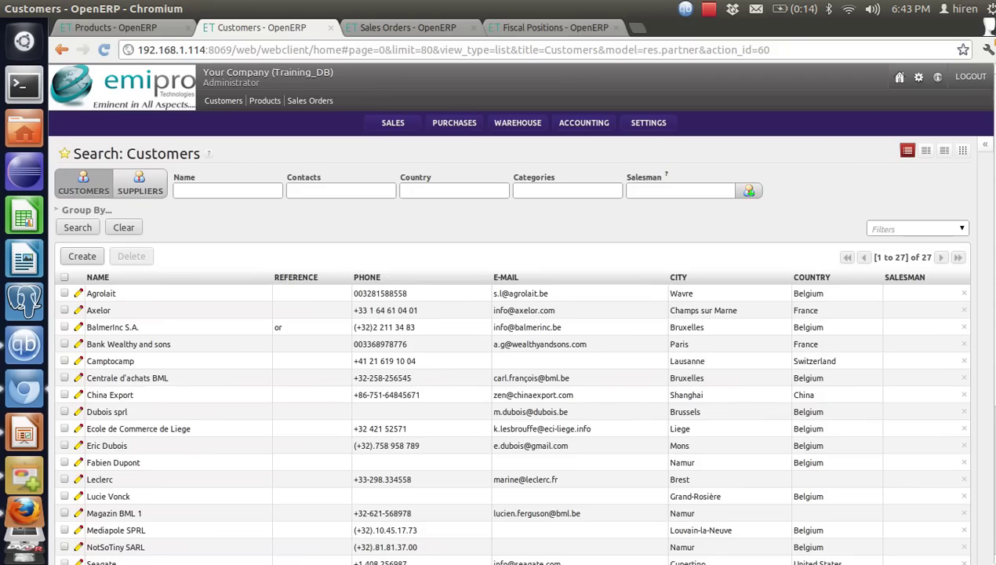
{"action": "left_click", "coordinate": [101, 293]}
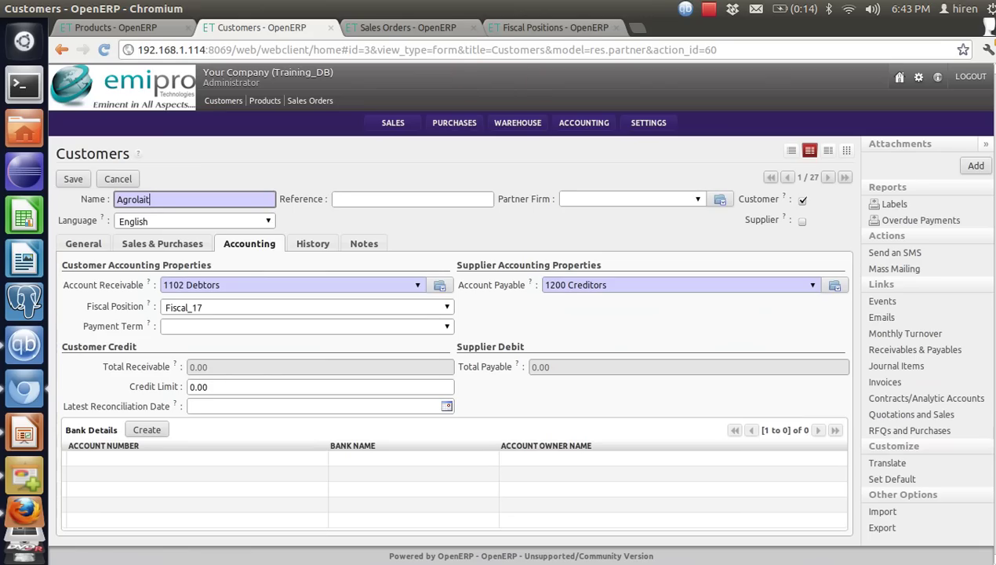
{"action": "mouse_move", "coordinate": [154, 304]}
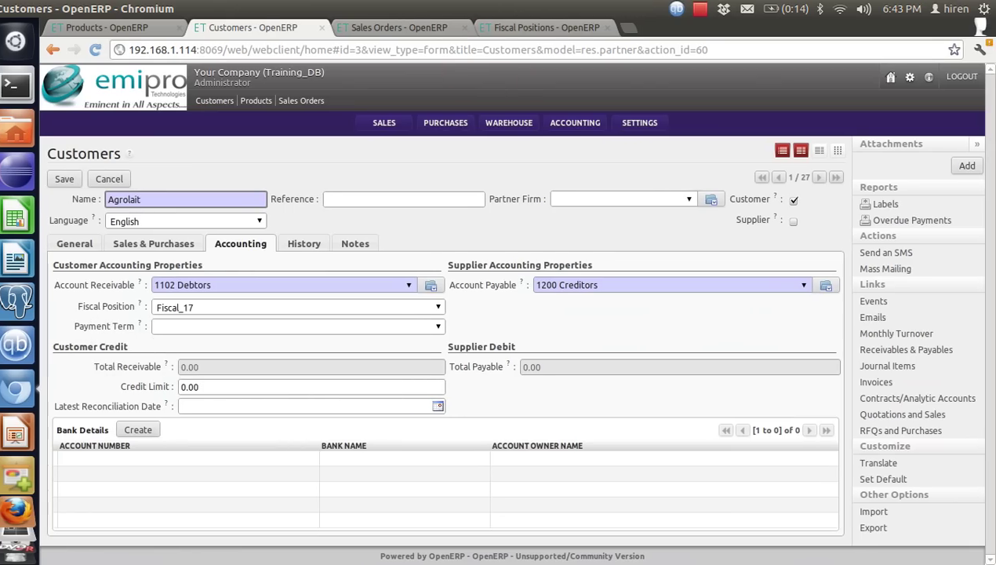
{"action": "left_click", "coordinate": [782, 150]}
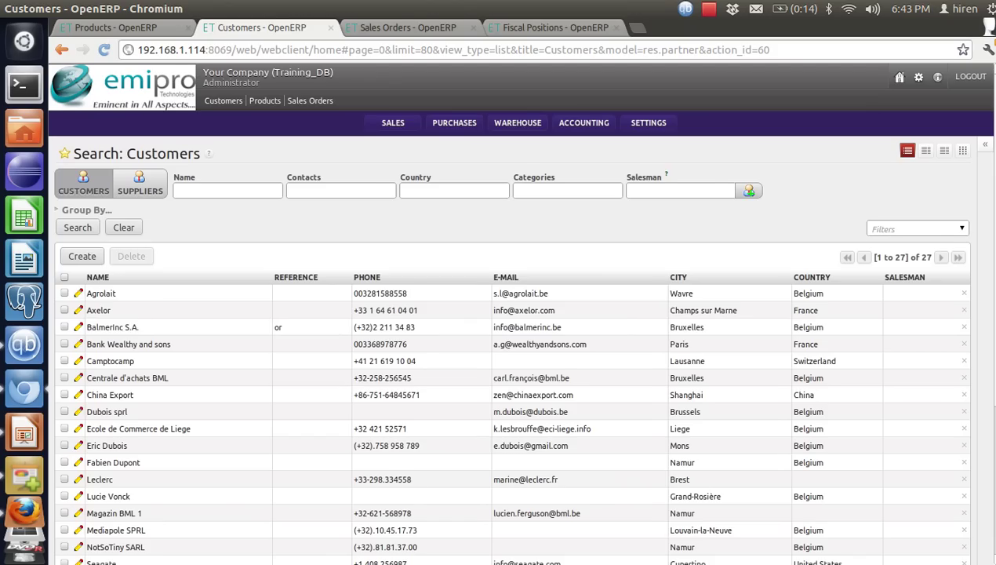
Start a new fiscal position rule named FPR_17 with the description "Set the 17% Tax"
{"action": "key", "text": "ctrl+4"}
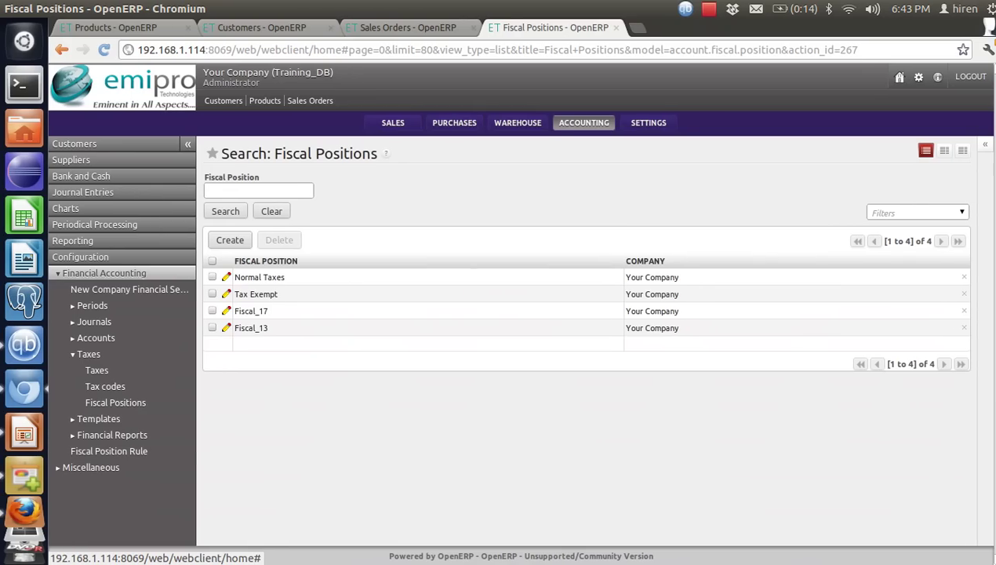
{"action": "left_click", "coordinate": [109, 451]}
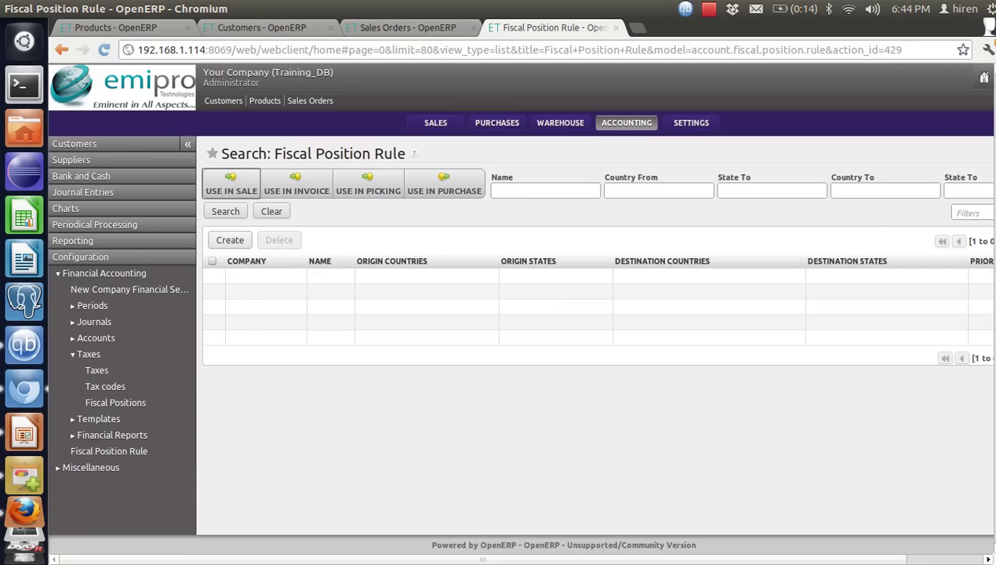
{"action": "left_click", "coordinate": [230, 239]}
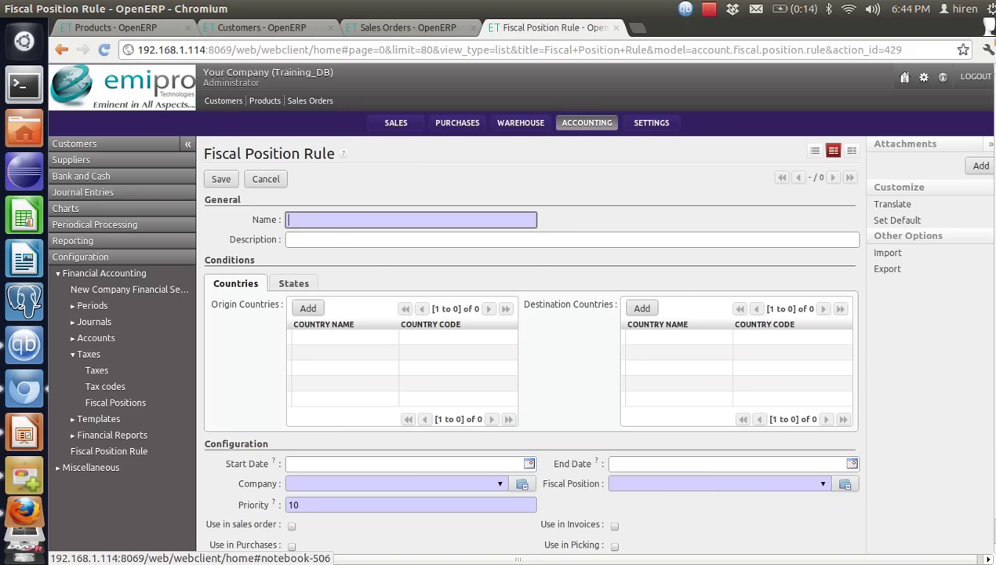
{"action": "key", "text": "Down"}
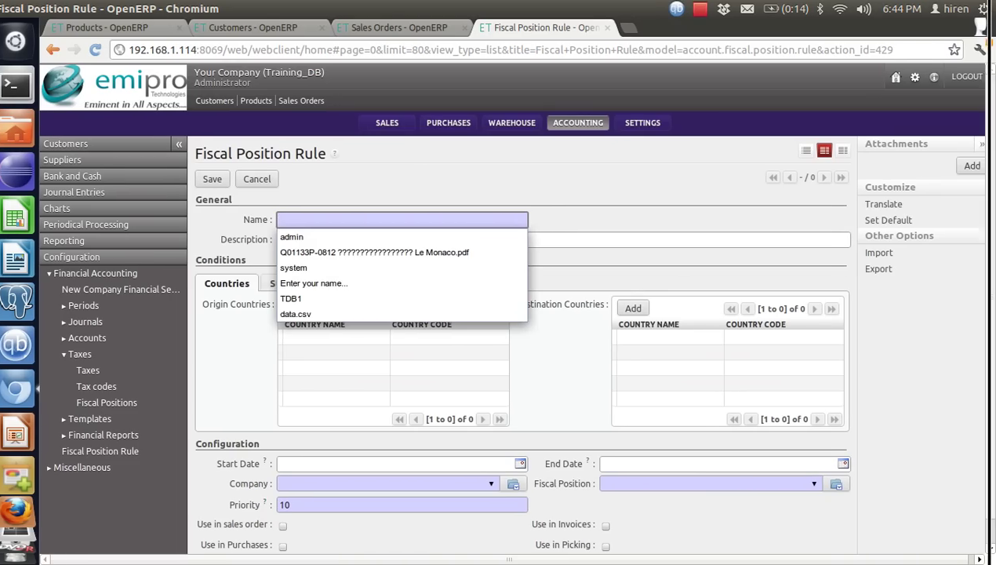
{"action": "key", "text": "Escape"}
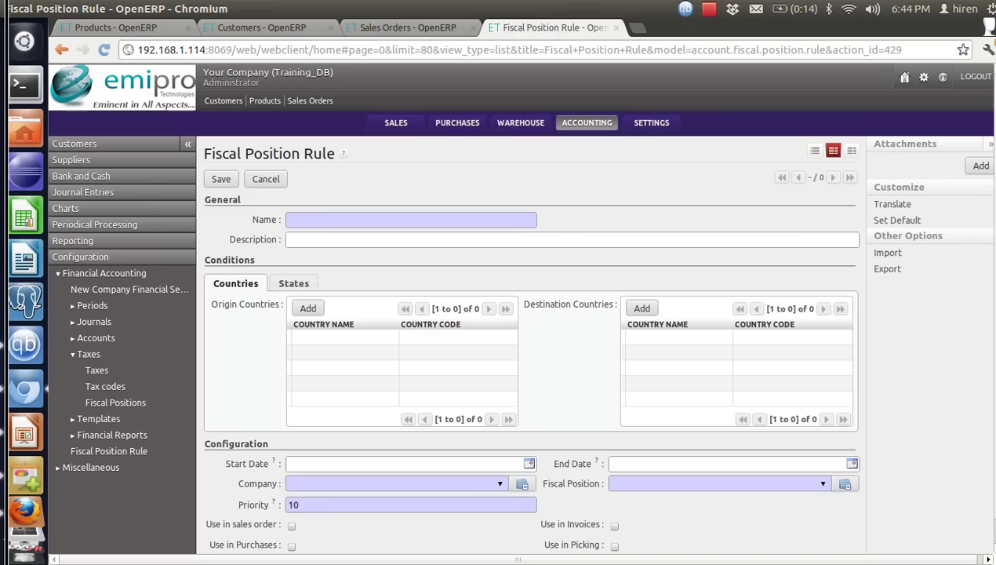
{"action": "left_click", "coordinate": [287, 220]}
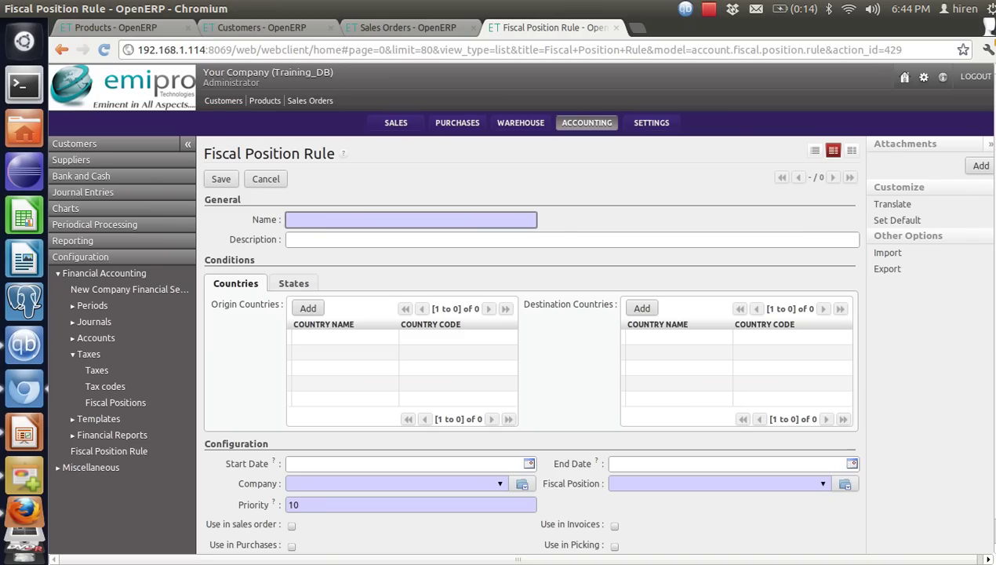
{"action": "type", "text": "FPR_17"}
{"action": "key", "text": "Tab"}
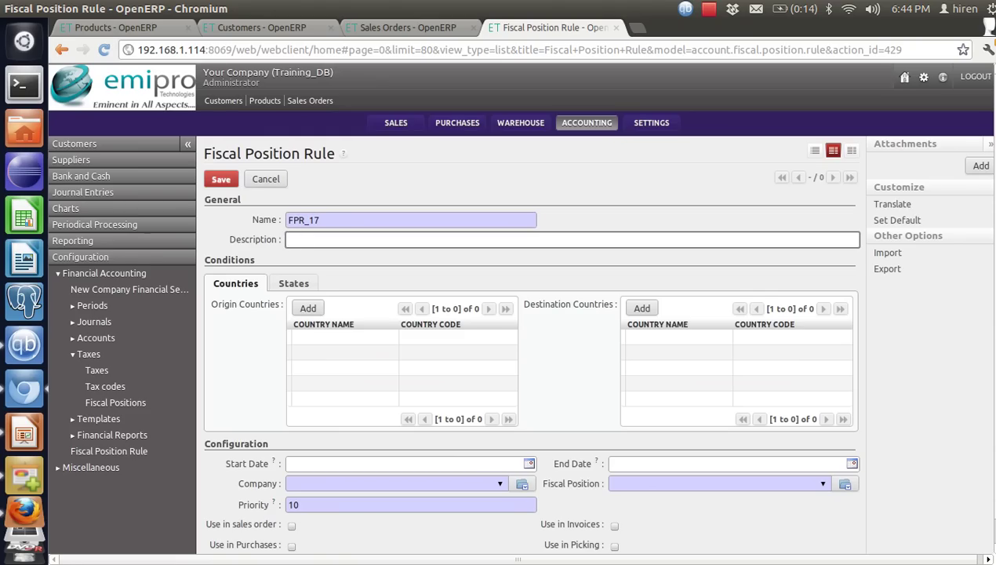
{"action": "type", "text": "Set the 171"}
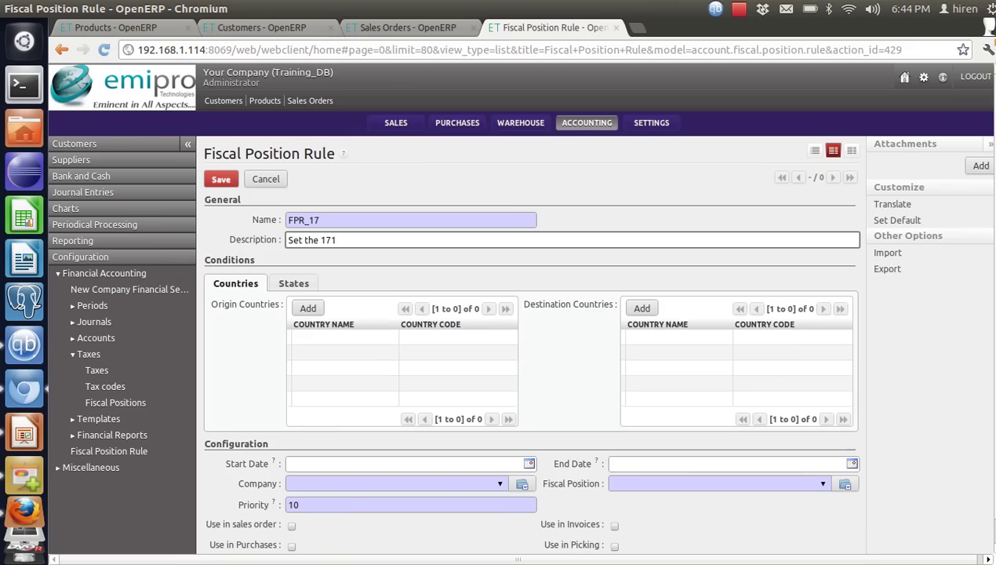
{"action": "type", "text": "% Tax"}
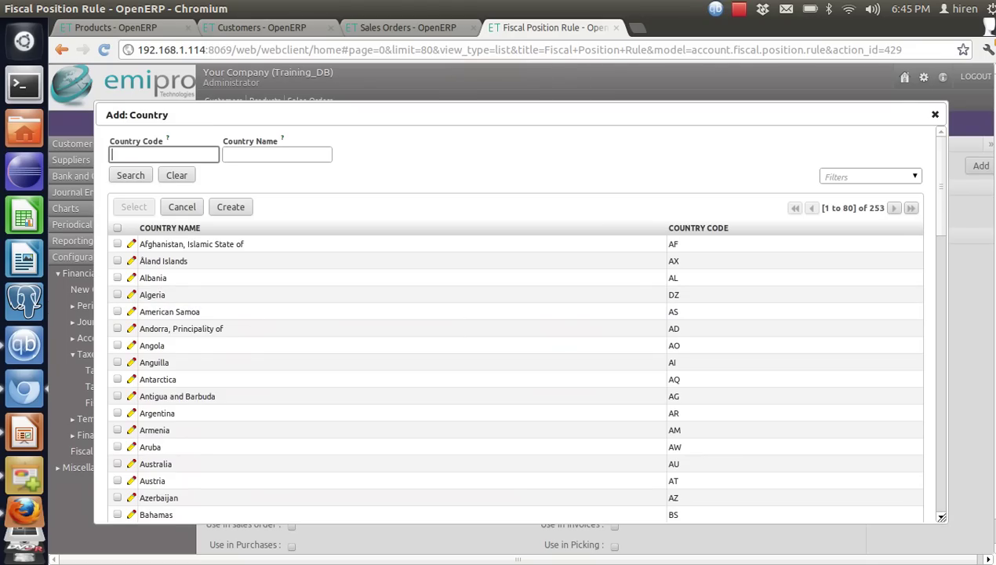
Add India, country code IN, to the fiscal position rule's origin countries
{"action": "type", "text": "IN"}
{"action": "key", "text": "Return"}
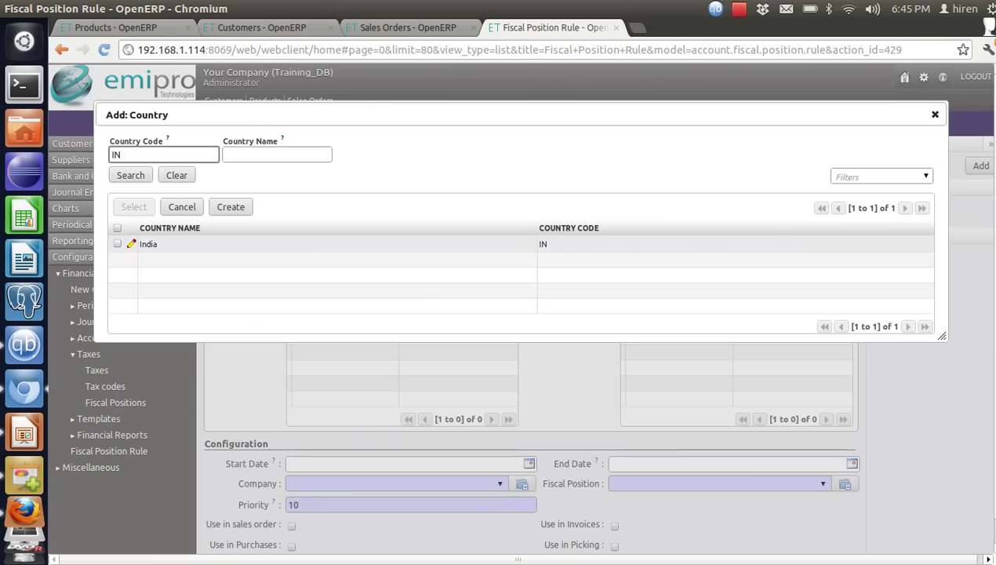
{"action": "left_click", "coordinate": [329, 244]}
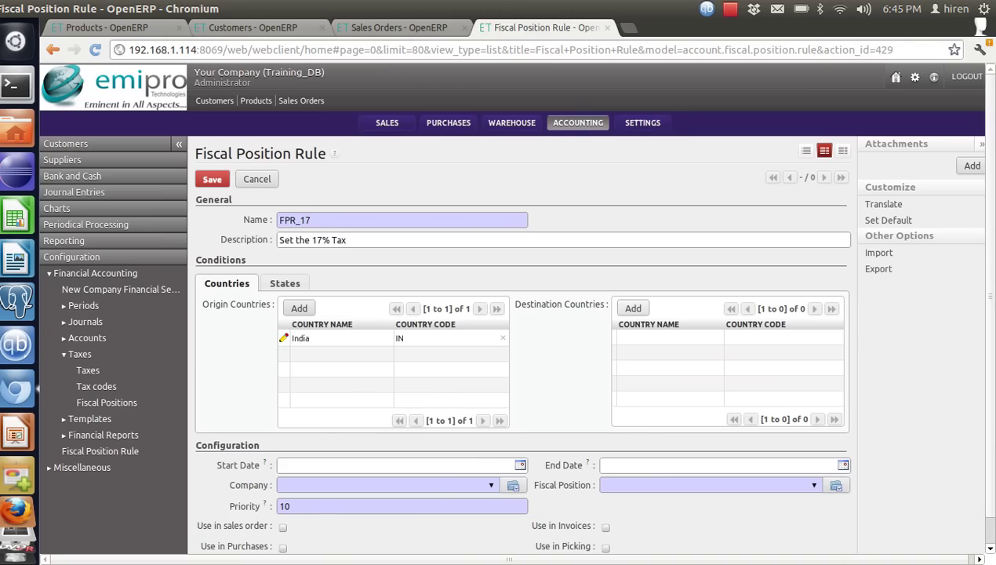
Add Belgium (BE), Angola (AO) and Australia (AU) to the fiscal position rule's destination countries
{"action": "left_click", "coordinate": [633, 307]}
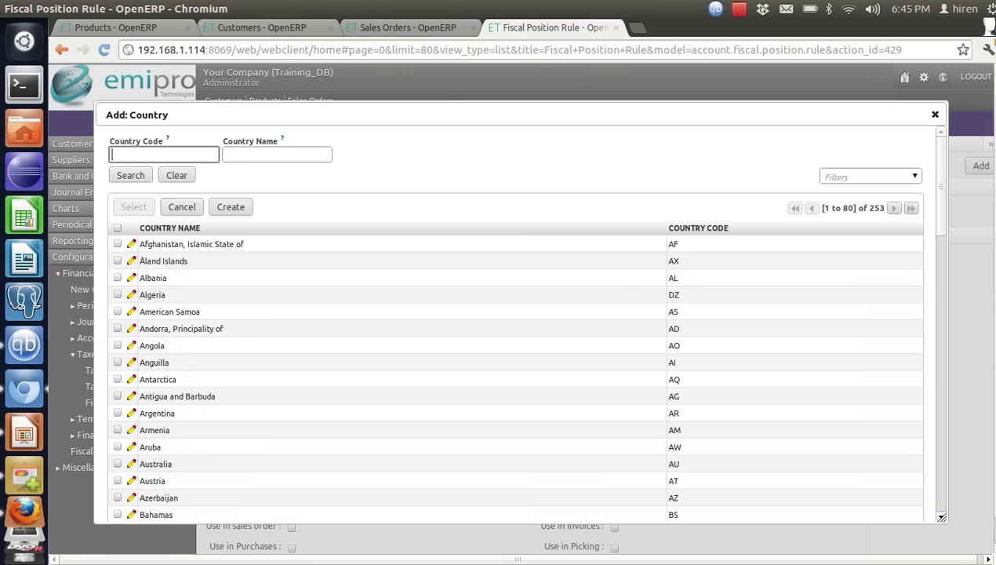
{"action": "type", "text": "BE"}
{"action": "key", "text": "Return"}
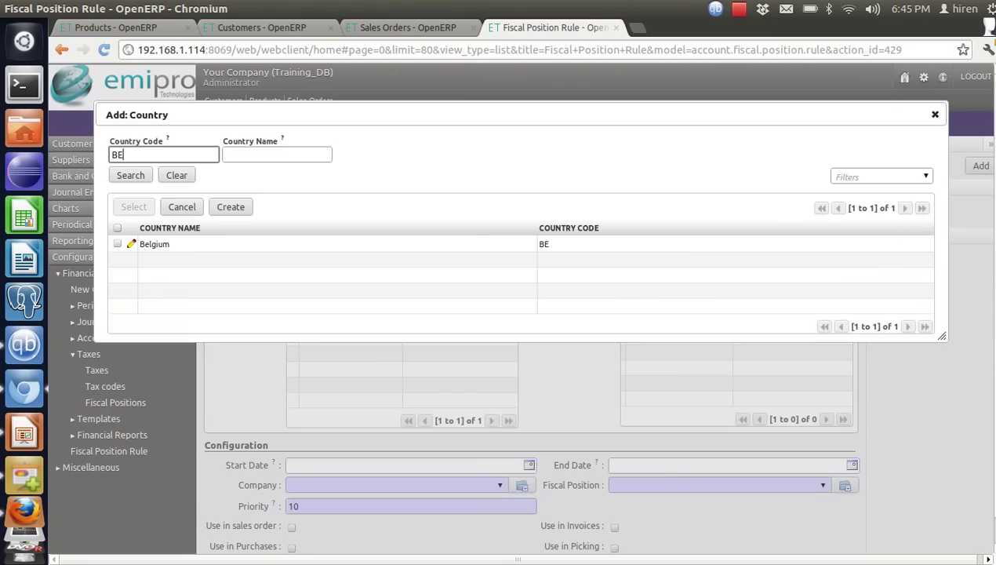
{"action": "left_click", "coordinate": [235, 243]}
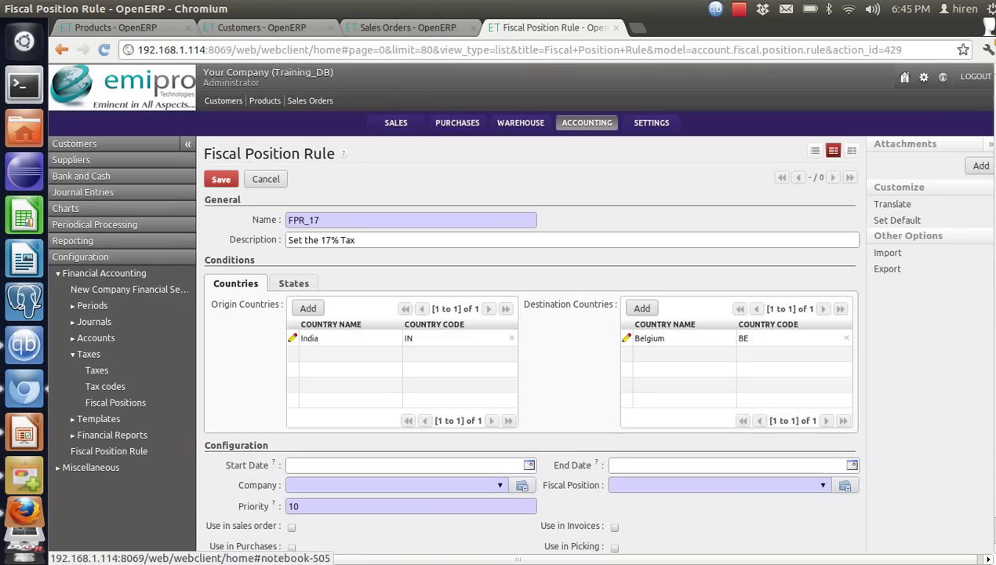
{"action": "left_click", "coordinate": [641, 308]}
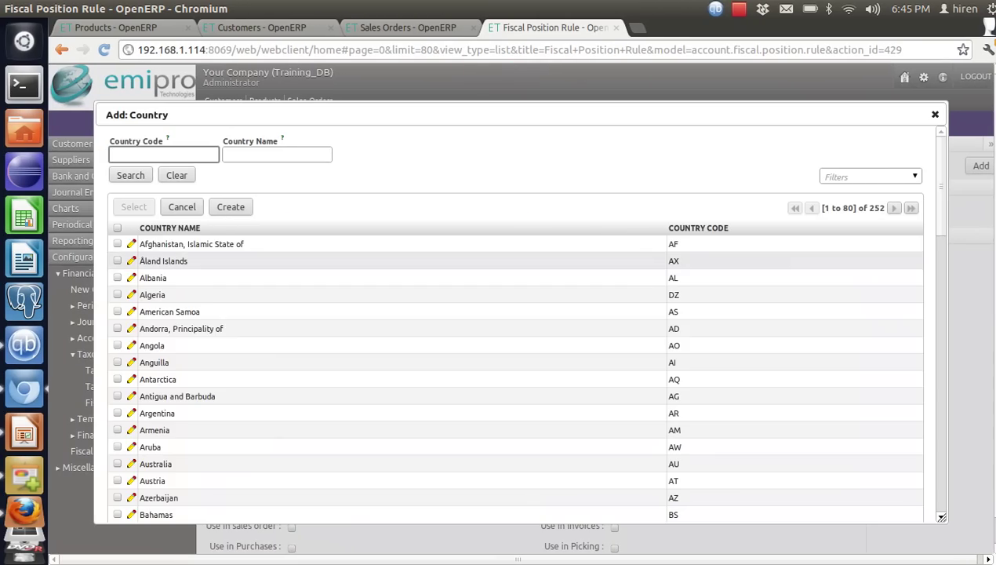
{"action": "left_click", "coordinate": [118, 345]}
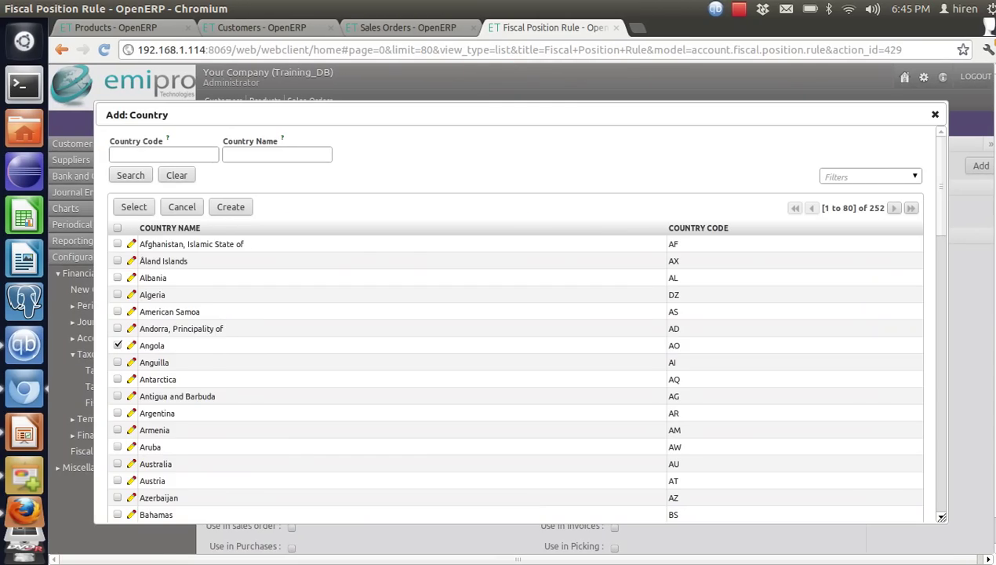
{"action": "left_click", "coordinate": [118, 464]}
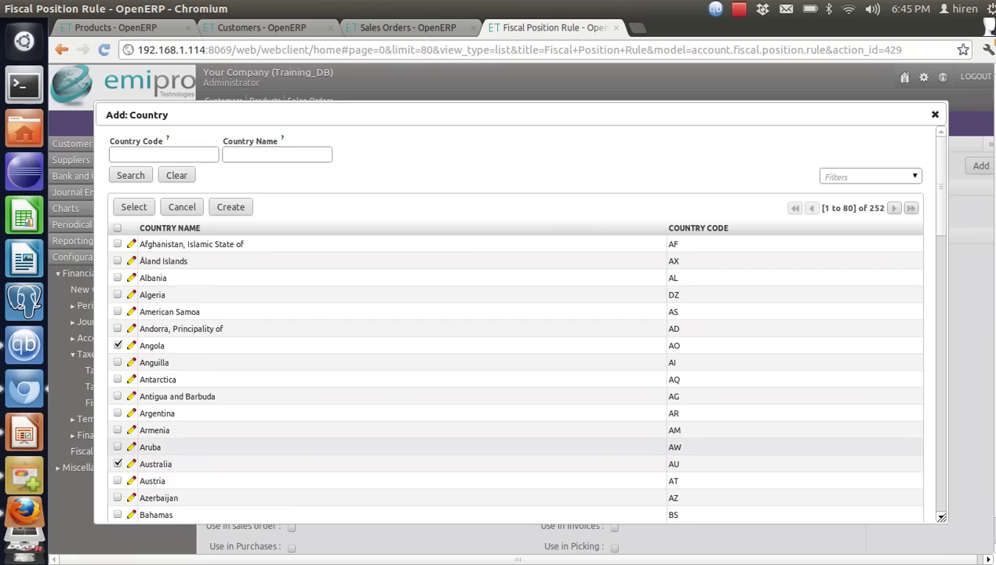
{"action": "left_click", "coordinate": [134, 207]}
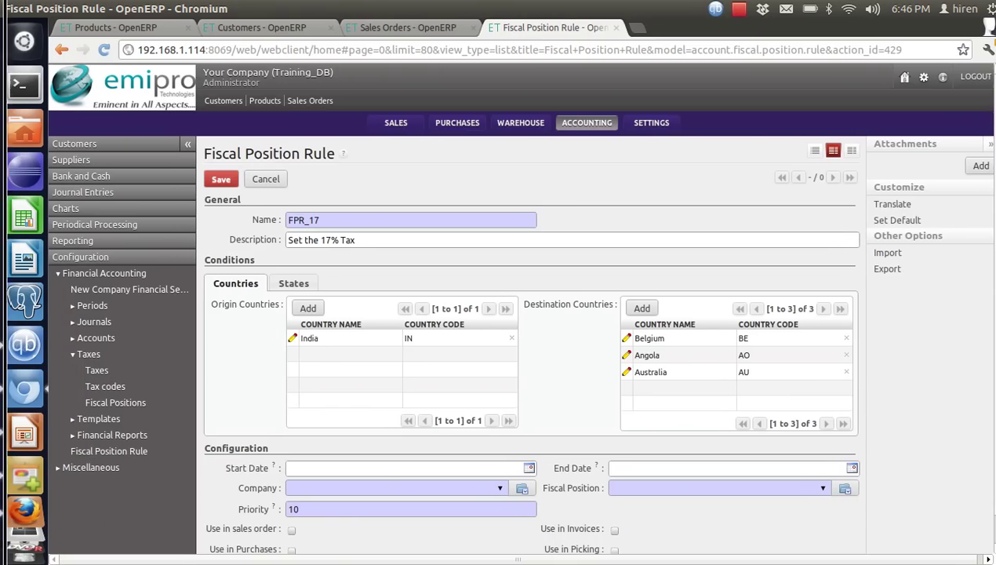
Set the rule's company to Your Company and its fiscal position to Fiscal_17
{"action": "left_click", "coordinate": [497, 488]}
{"action": "key", "text": "Down"}
{"action": "key", "text": "Down"}
{"action": "key", "text": "Down"}
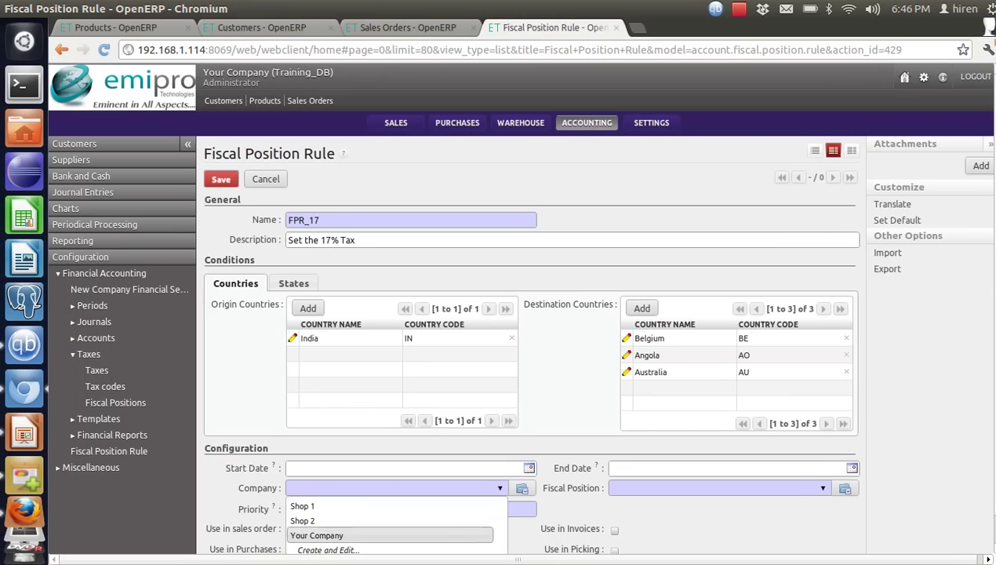
{"action": "key", "text": "Return"}
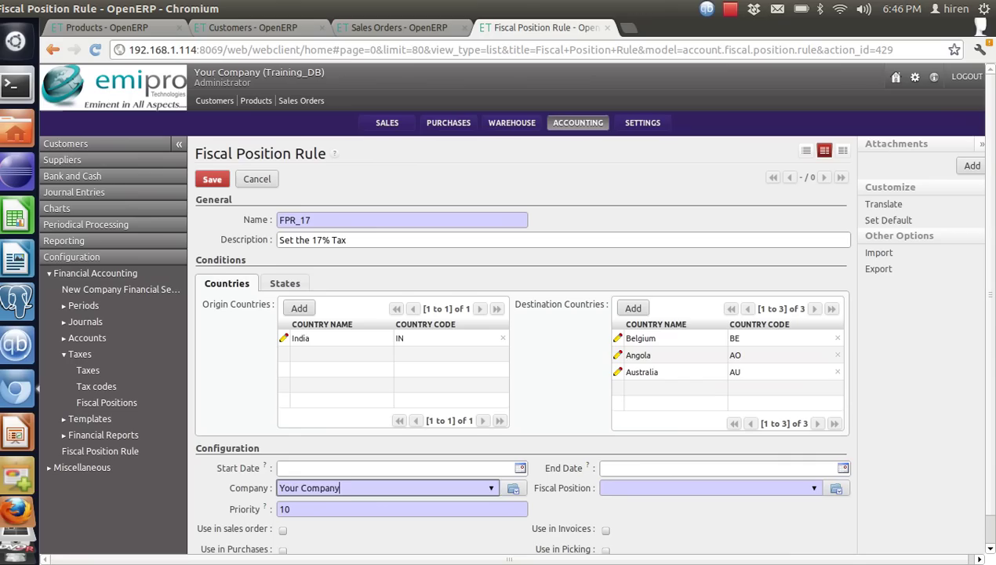
{"action": "left_click", "coordinate": [815, 488]}
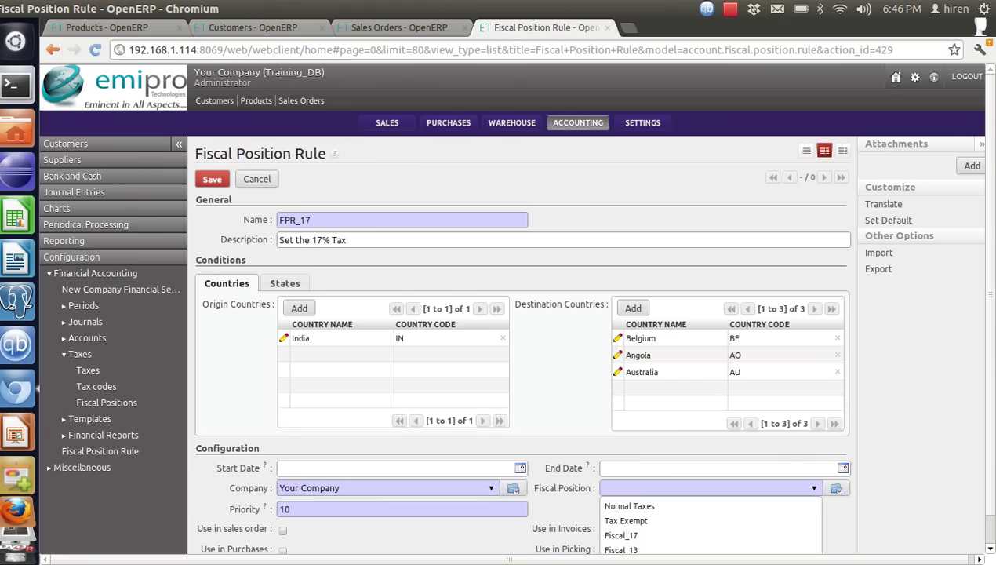
{"action": "key", "text": "Down"}
{"action": "key", "text": "Down"}
{"action": "key", "text": "Return"}
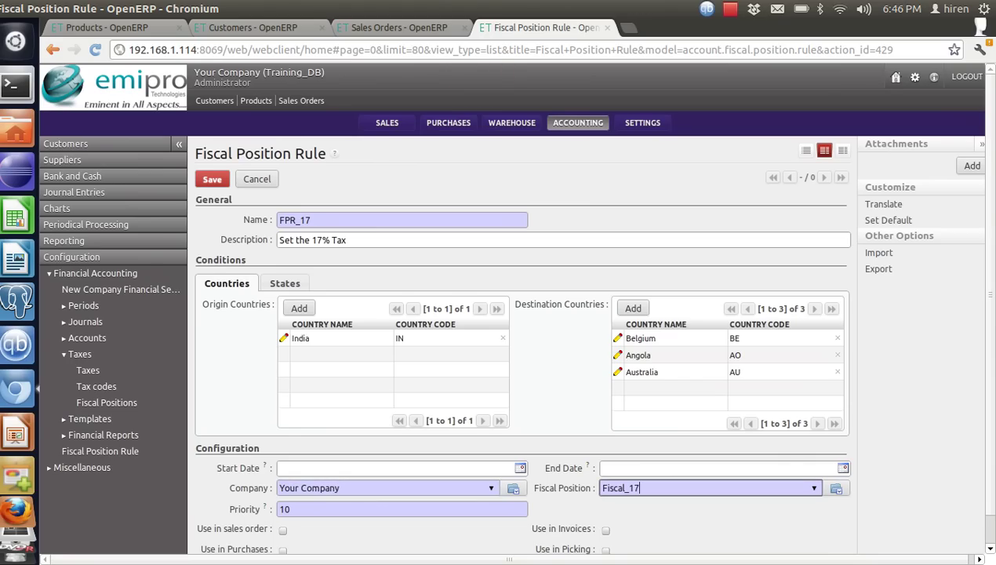
Enable the rule for use in sales orders, purchases, invoices and picking
{"action": "scroll", "coordinate": [513, 305], "scroll_direction": "down", "scroll_amount": 1}
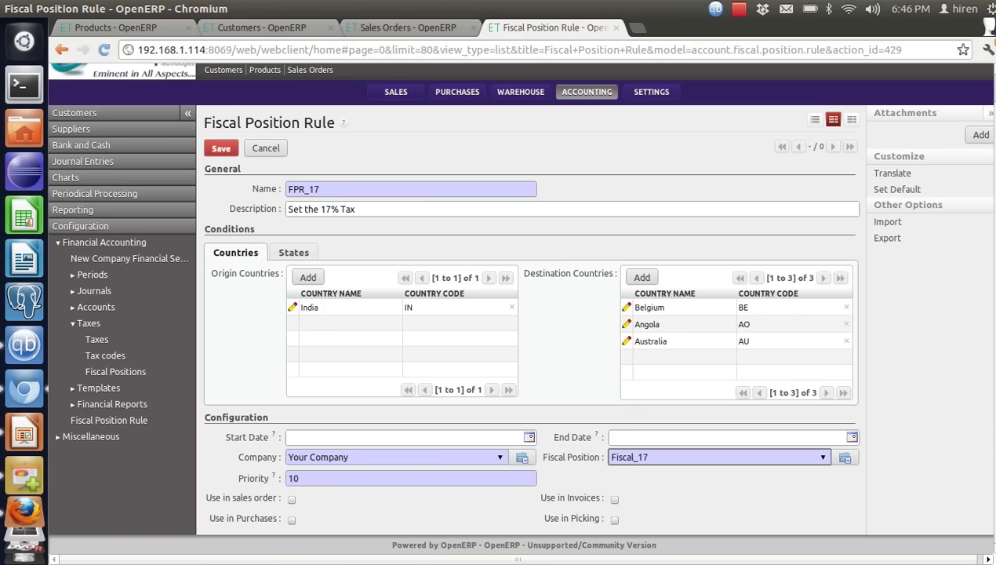
{"action": "left_click", "coordinate": [292, 499]}
{"action": "left_click", "coordinate": [292, 519]}
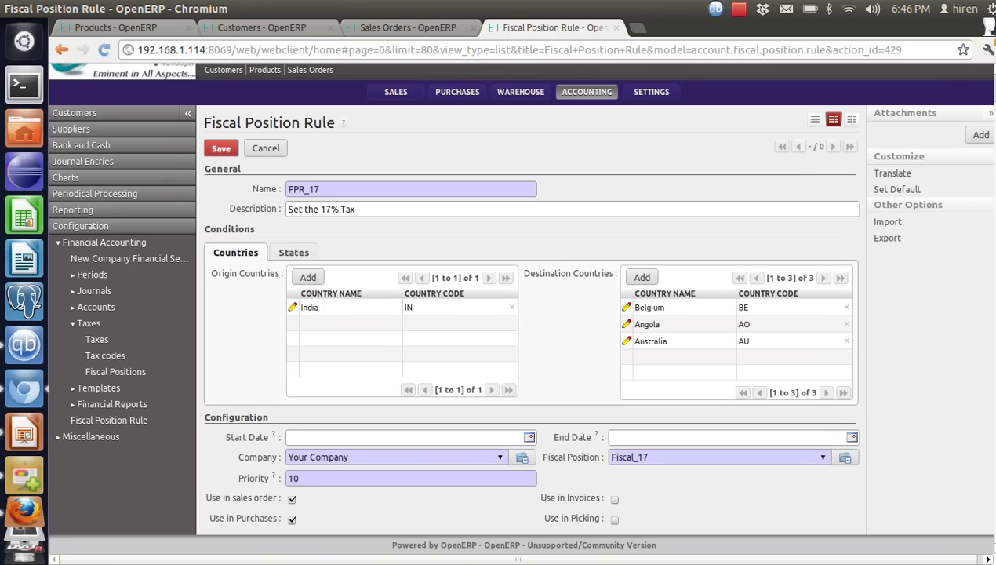
{"action": "left_click", "coordinate": [605, 498]}
{"action": "left_click", "coordinate": [605, 518]}
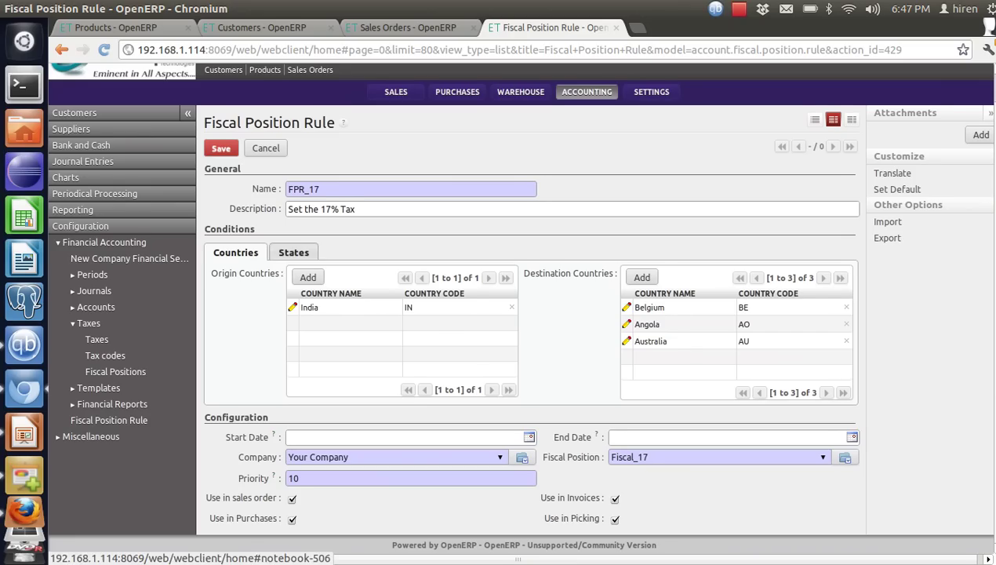
Check the origin and destination state conditions of rule FPR_17 and save the rule
{"action": "left_click", "coordinate": [293, 252]}
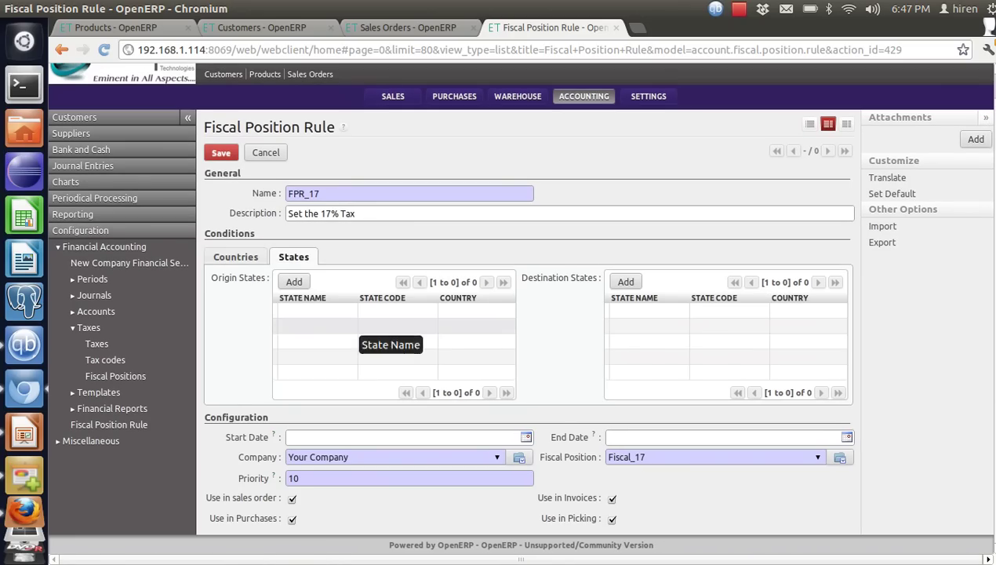
{"action": "left_click", "coordinate": [236, 257]}
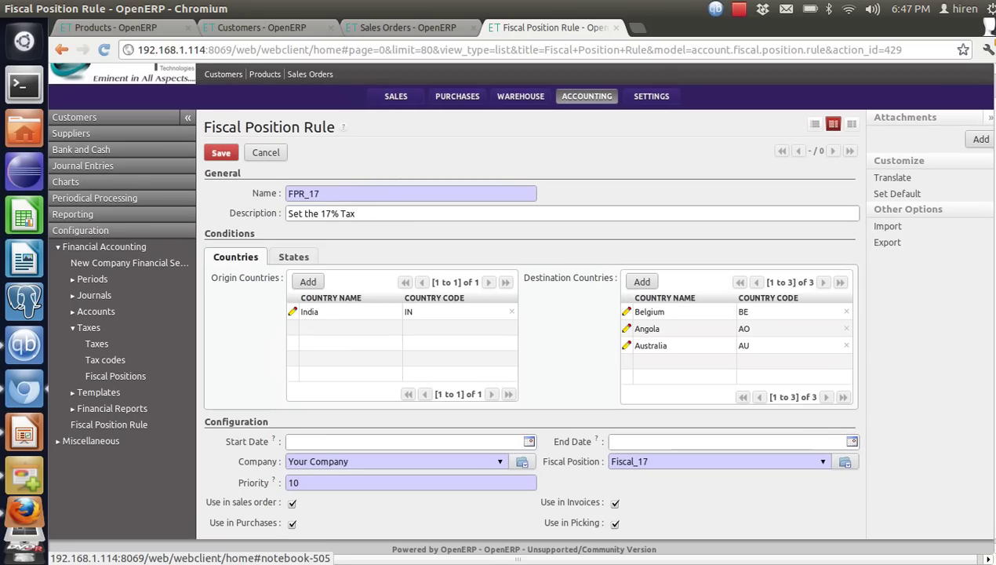
{"action": "left_click", "coordinate": [294, 257]}
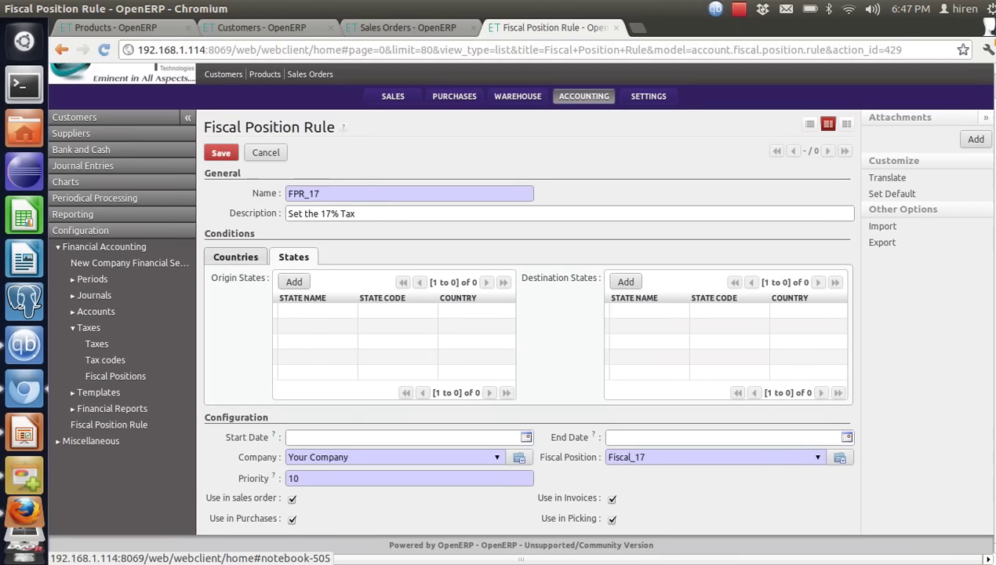
{"action": "left_click", "coordinate": [227, 257]}
{"action": "key", "text": "alt+s"}
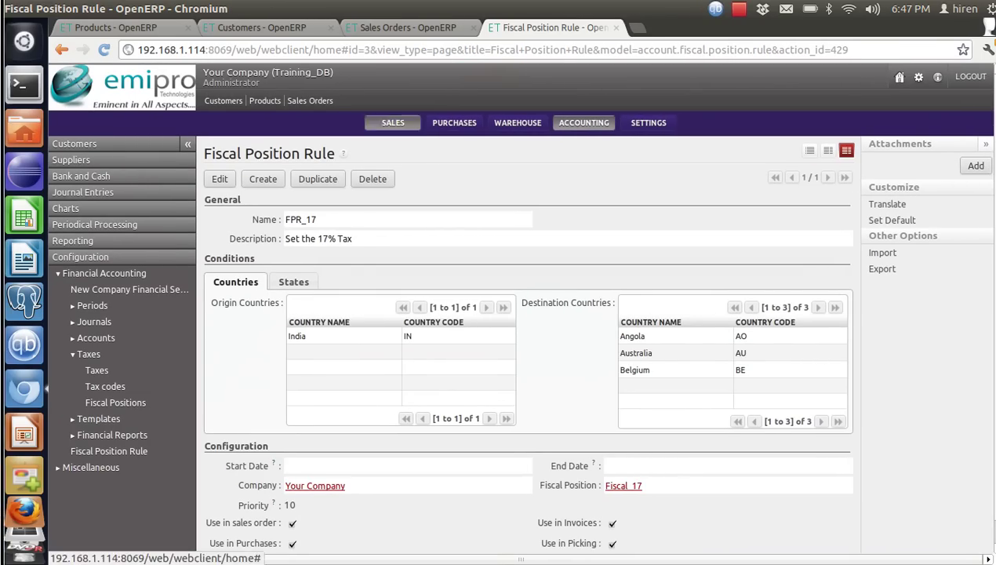
Open the Your Company record from the company settings and examine the country in its address information
{"action": "key", "text": "ctrl+2"}
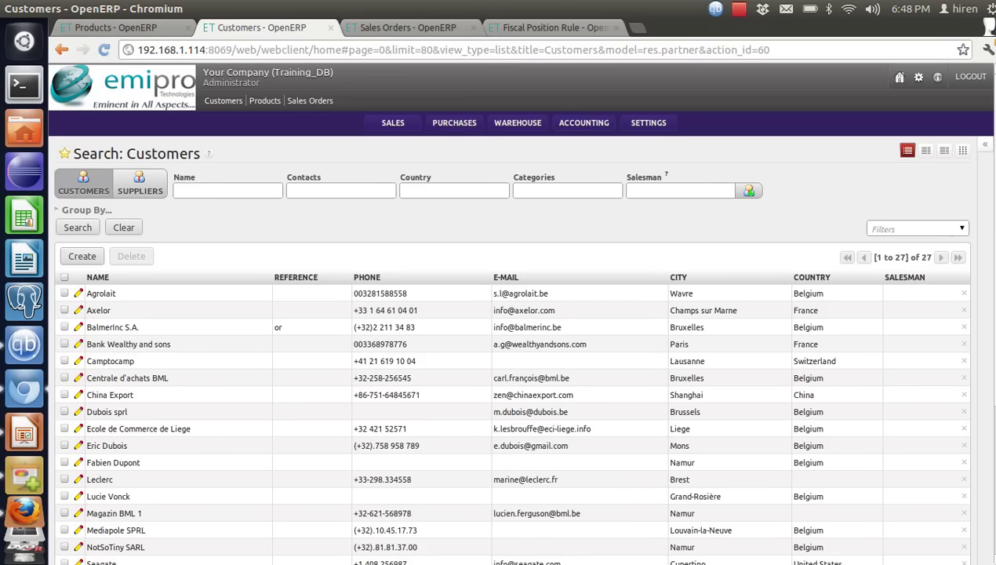
{"action": "key", "text": "ctrl+4"}
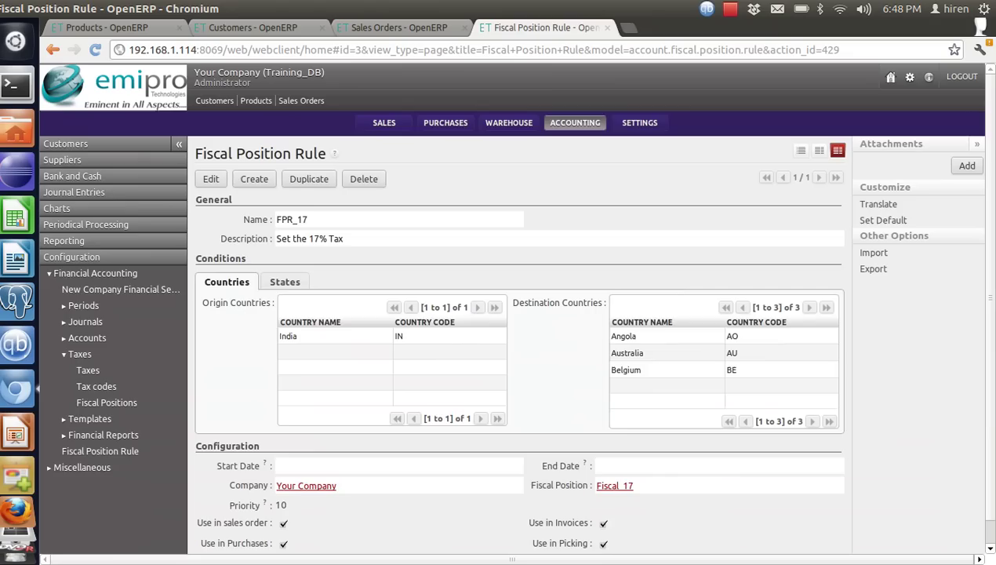
{"action": "left_click", "coordinate": [640, 123]}
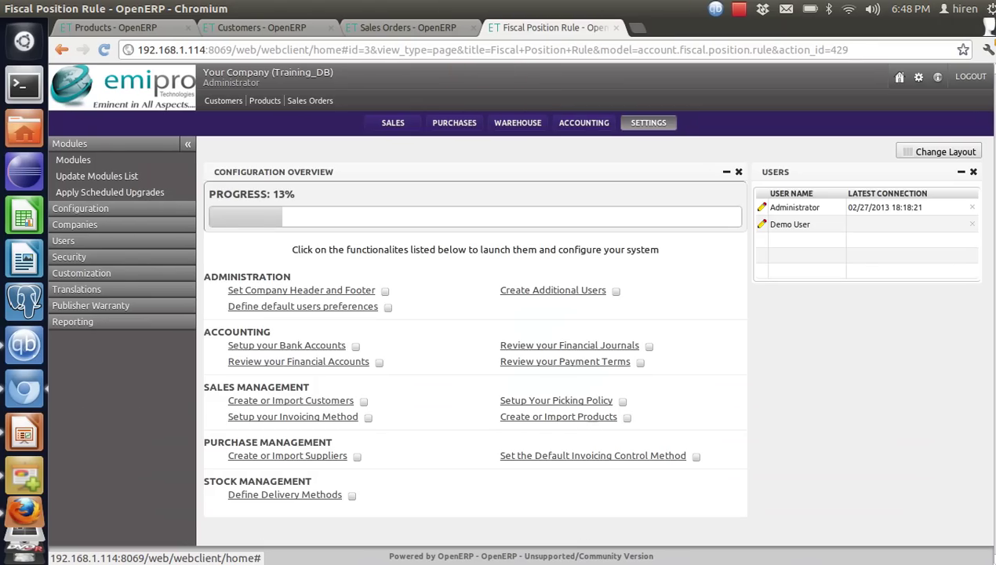
{"action": "left_click", "coordinate": [74, 225]}
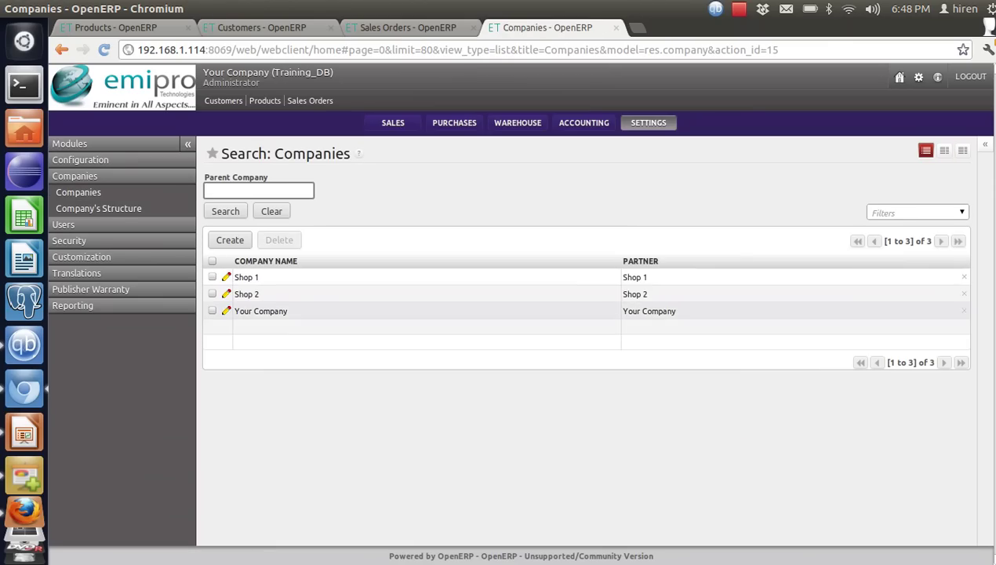
{"action": "left_click", "coordinate": [260, 311]}
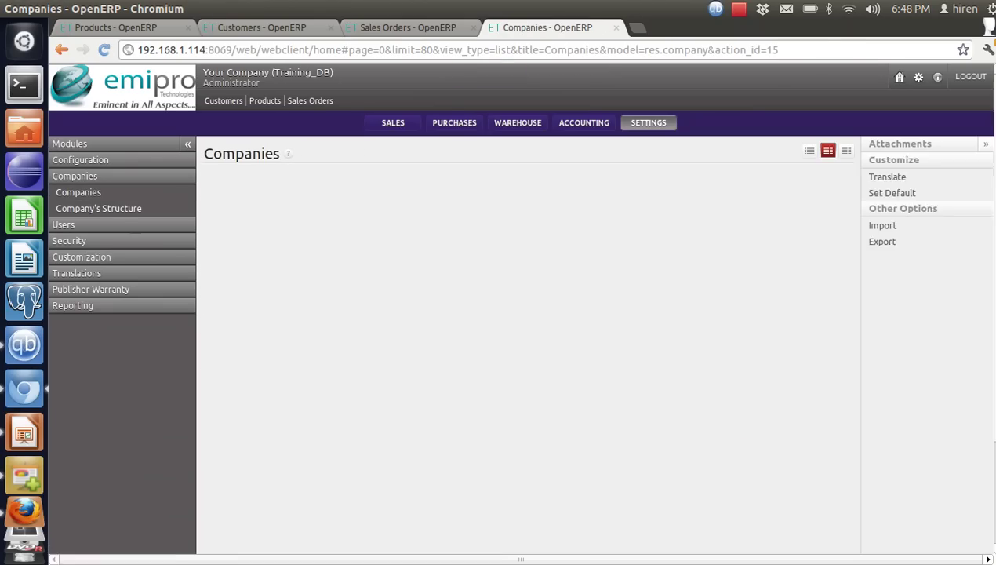
{"action": "scroll", "coordinate": [519, 305], "scroll_direction": "down", "scroll_amount": 1}
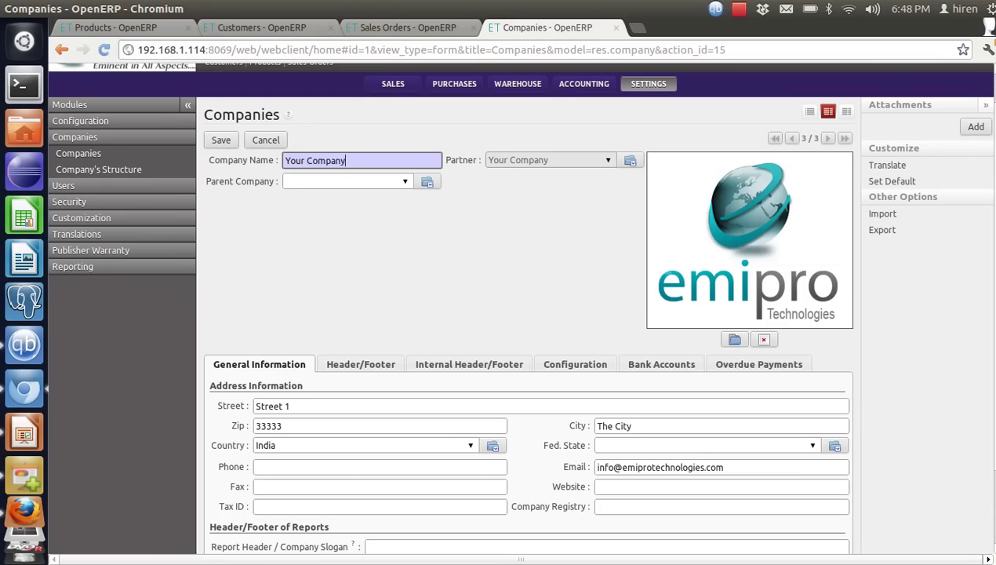
Reopen the sales order list and clear the fiscal position in customer Agrolait's accounting properties
{"action": "key", "text": "ctrl+shift+Tab"}
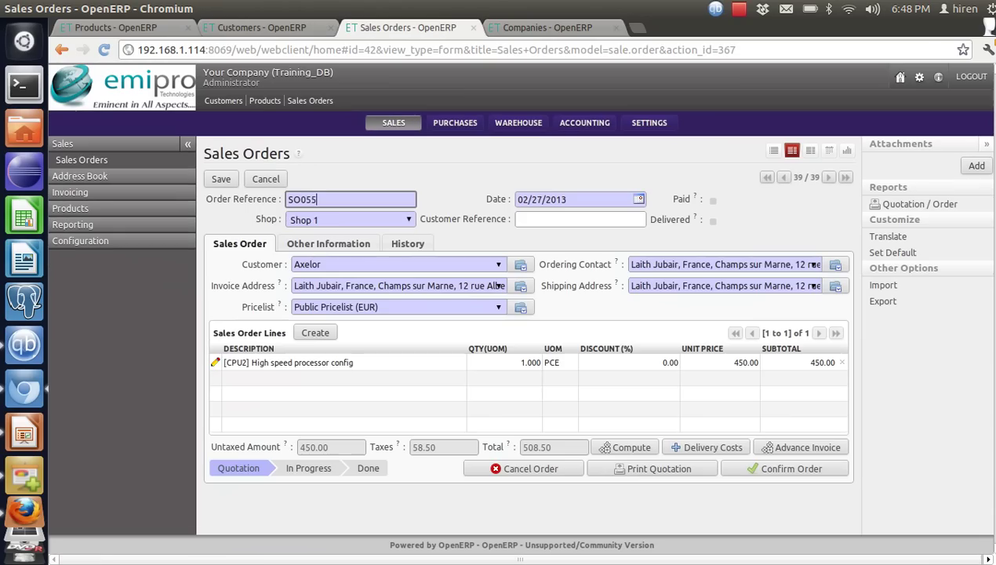
{"action": "left_click", "coordinate": [81, 160]}
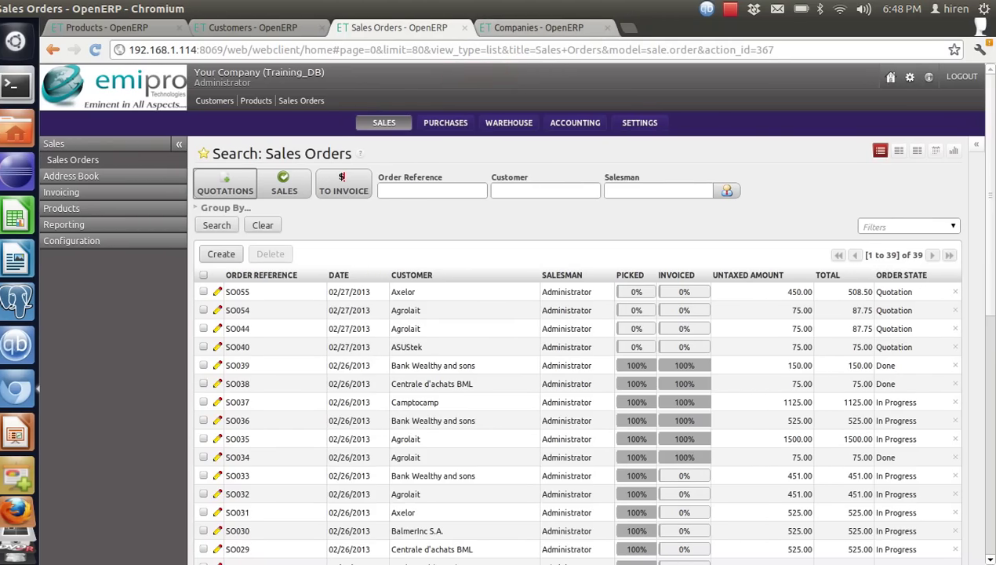
{"action": "key", "text": "ctrl+shift+Tab"}
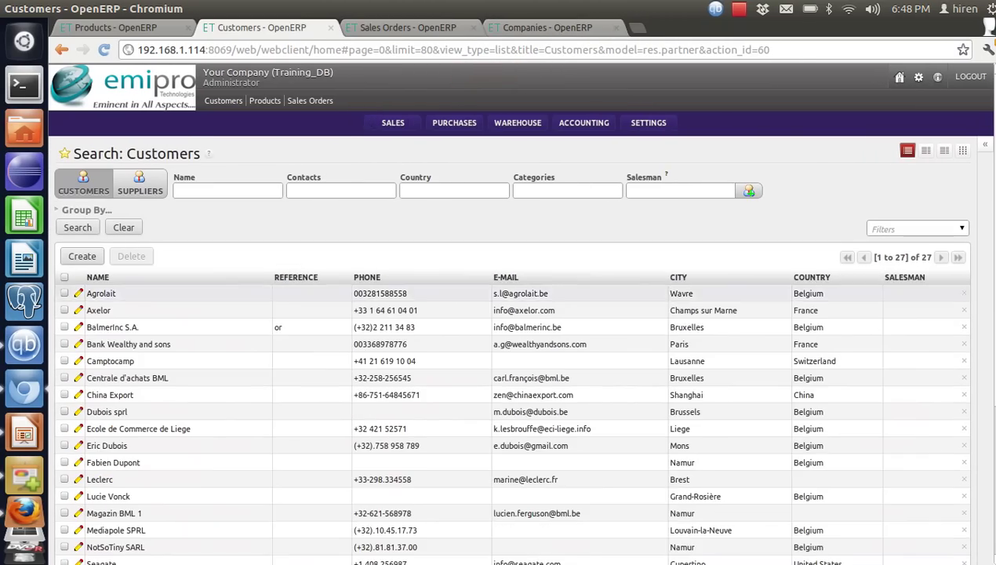
{"action": "left_click", "coordinate": [100, 293]}
{"action": "left_click", "coordinate": [306, 307]}
{"action": "key", "text": "Up"}
{"action": "key", "text": "Up"}
{"action": "key", "text": "Up"}
{"action": "key", "text": "Return"}
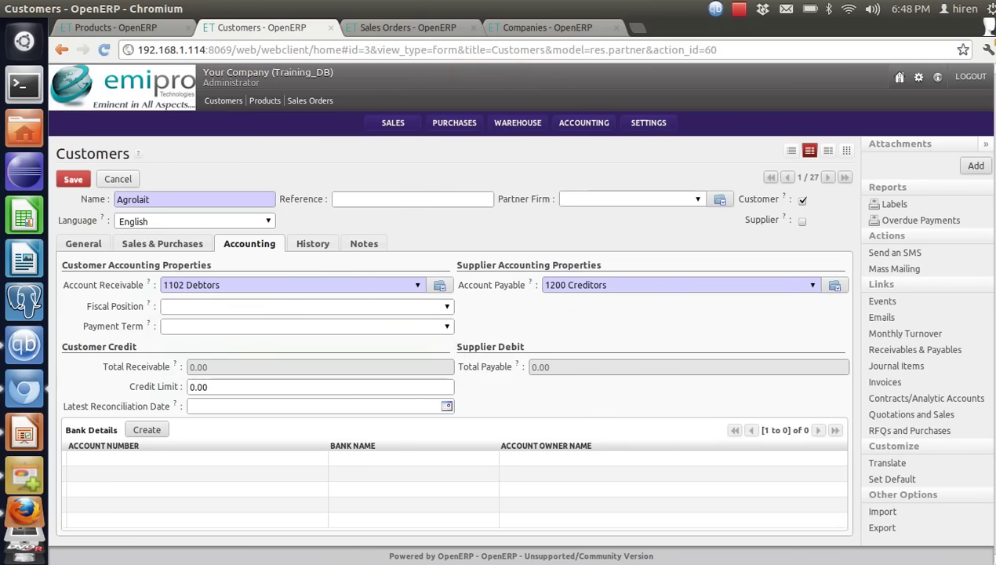
{"action": "key", "text": "alt+Left"}
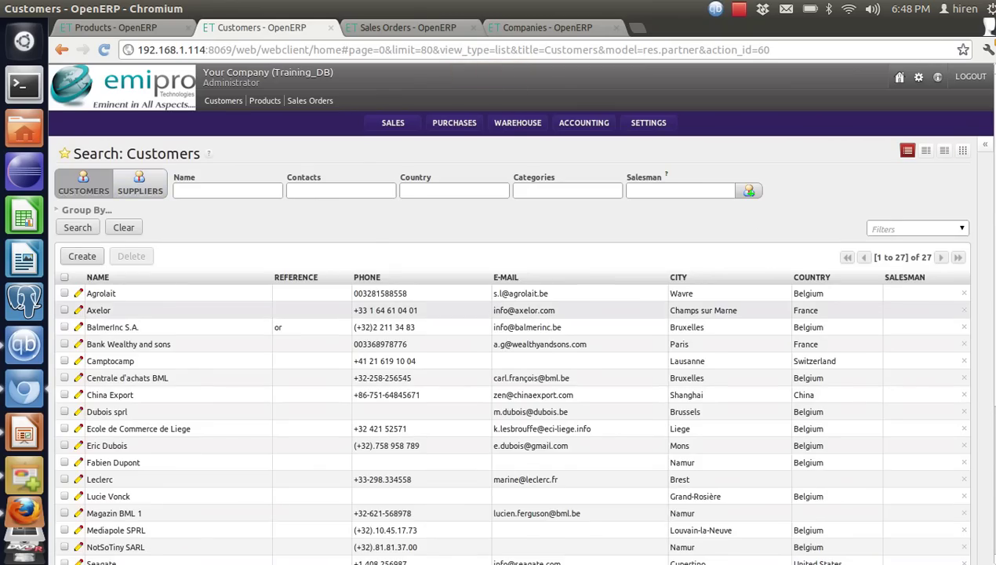
Clear the fiscal position in customer Axelor's accounting properties and save the customer
{"action": "left_click", "coordinate": [98, 310]}
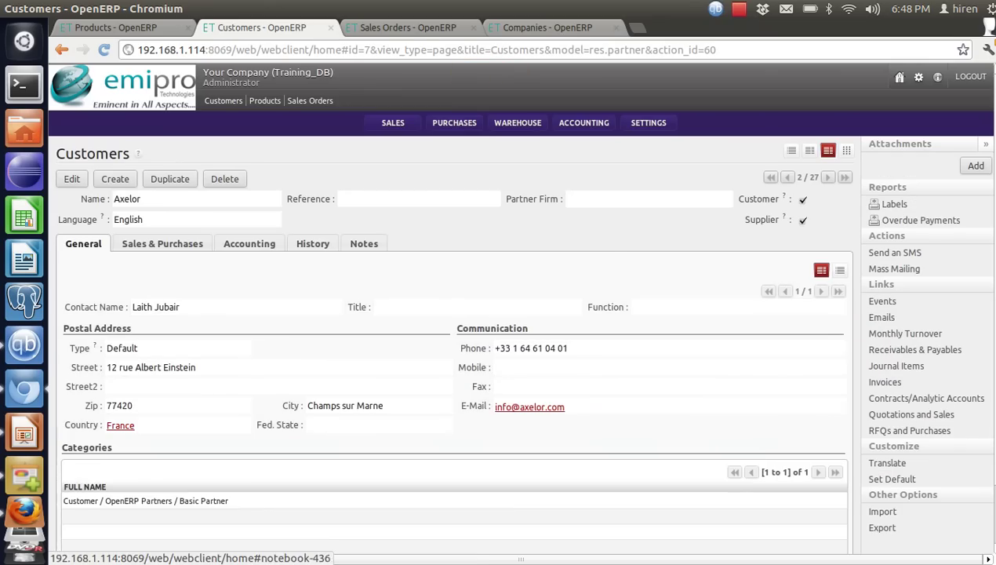
{"action": "left_click", "coordinate": [249, 243]}
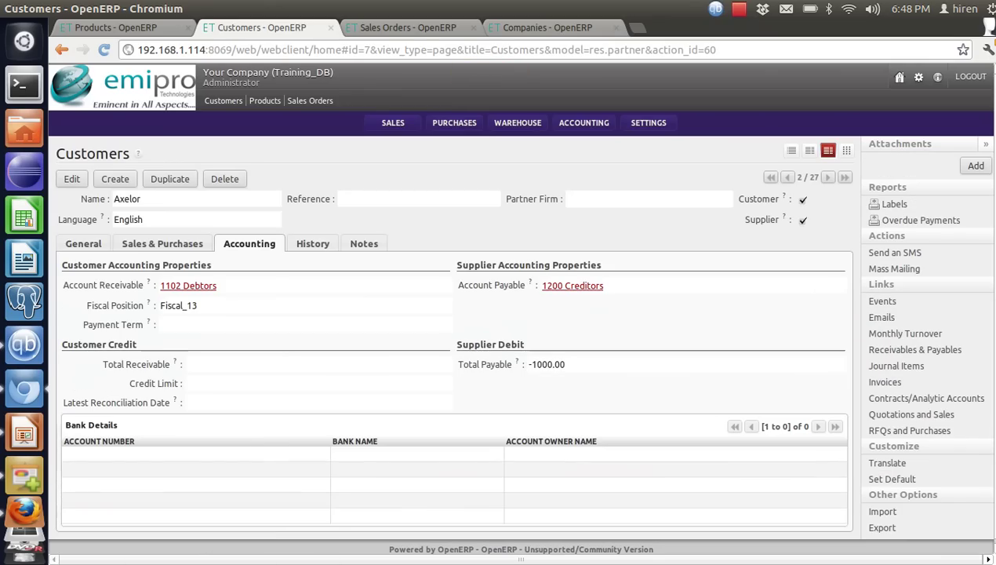
{"action": "left_click", "coordinate": [71, 178]}
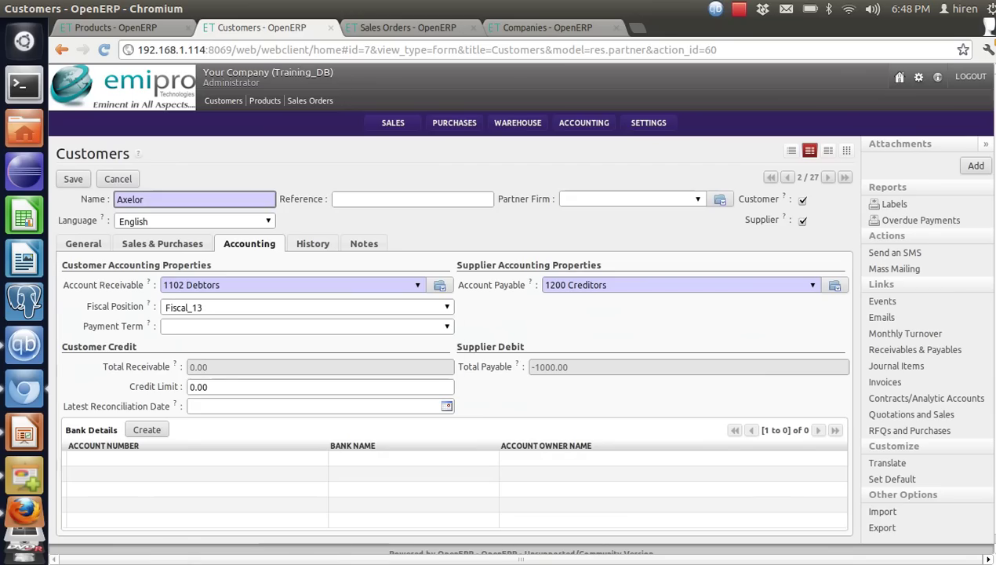
{"action": "left_click", "coordinate": [306, 306]}
{"action": "left_click", "coordinate": [236, 318]}
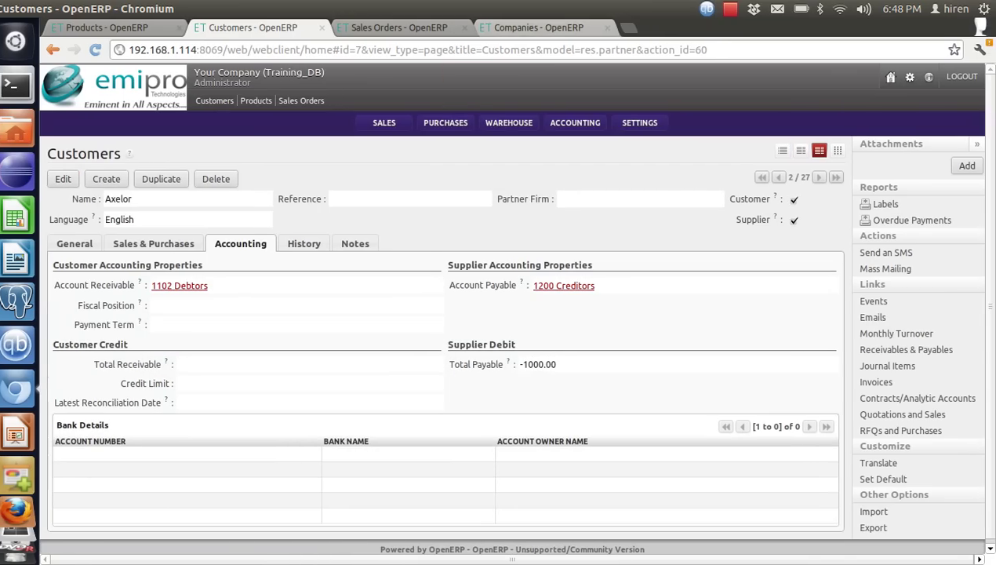
Create a sales order for customer Agrolait and check the fiscal position in the order's other information
{"action": "key", "text": "ctrl+Tab"}
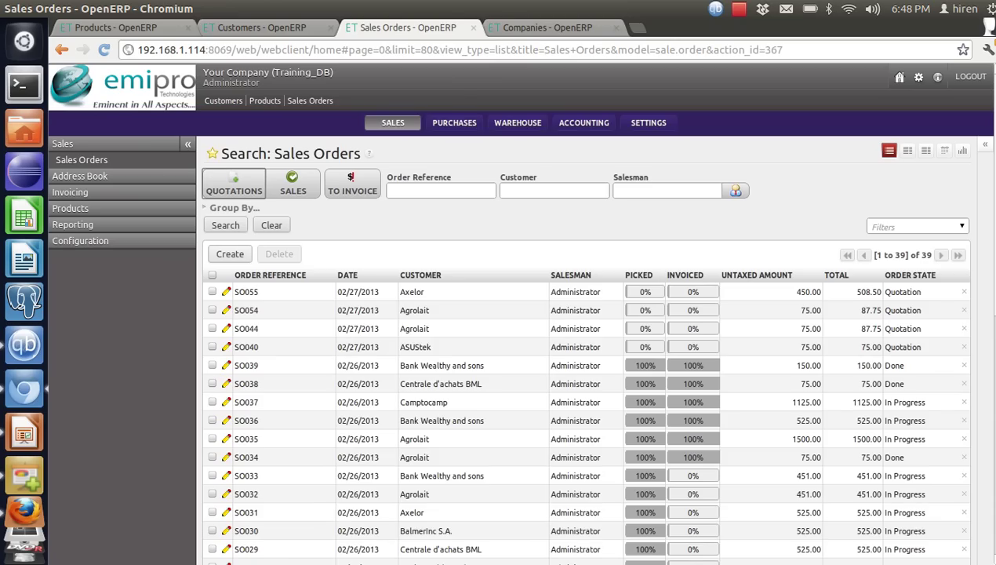
{"action": "left_click", "coordinate": [230, 254]}
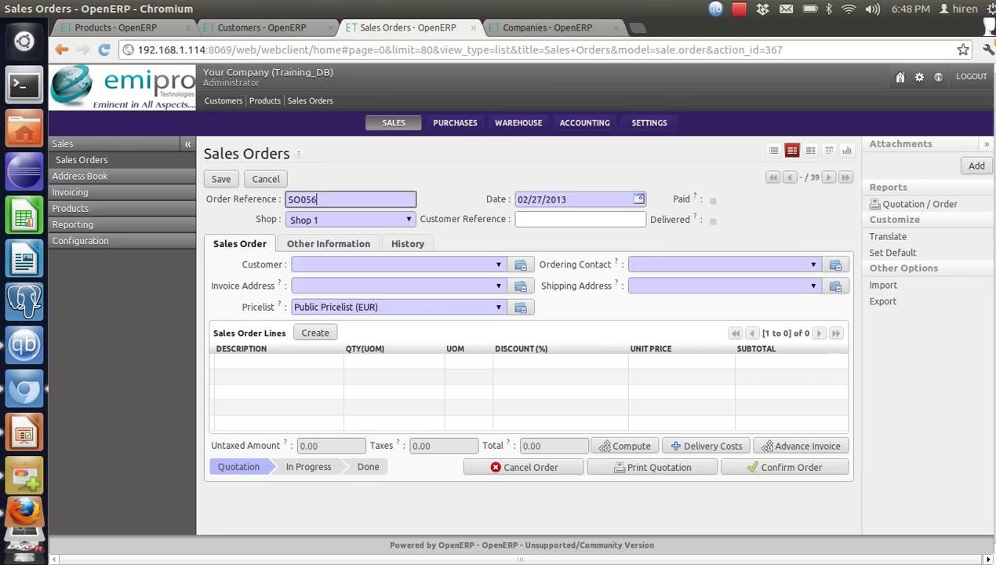
{"action": "left_click", "coordinate": [393, 265]}
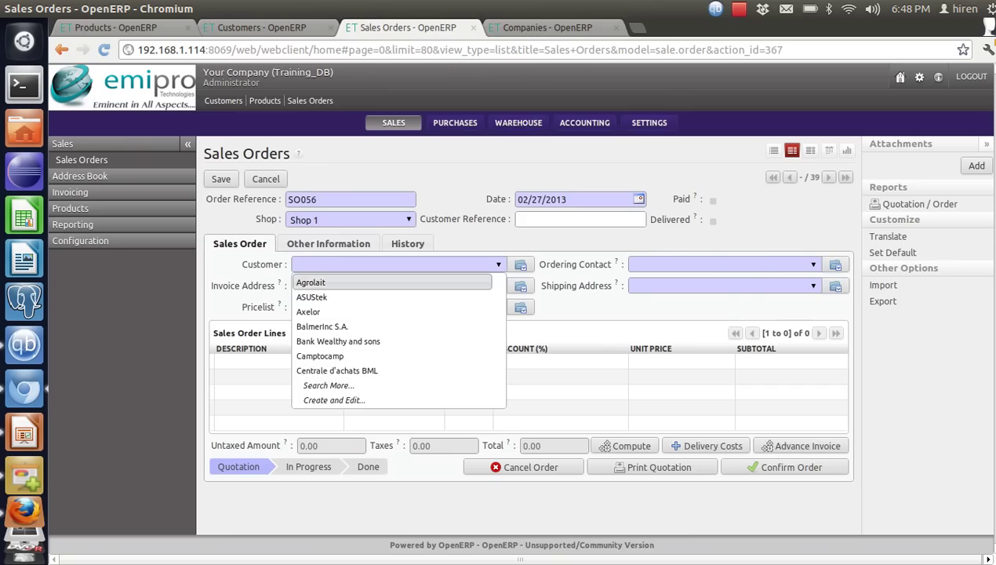
{"action": "left_click", "coordinate": [306, 279]}
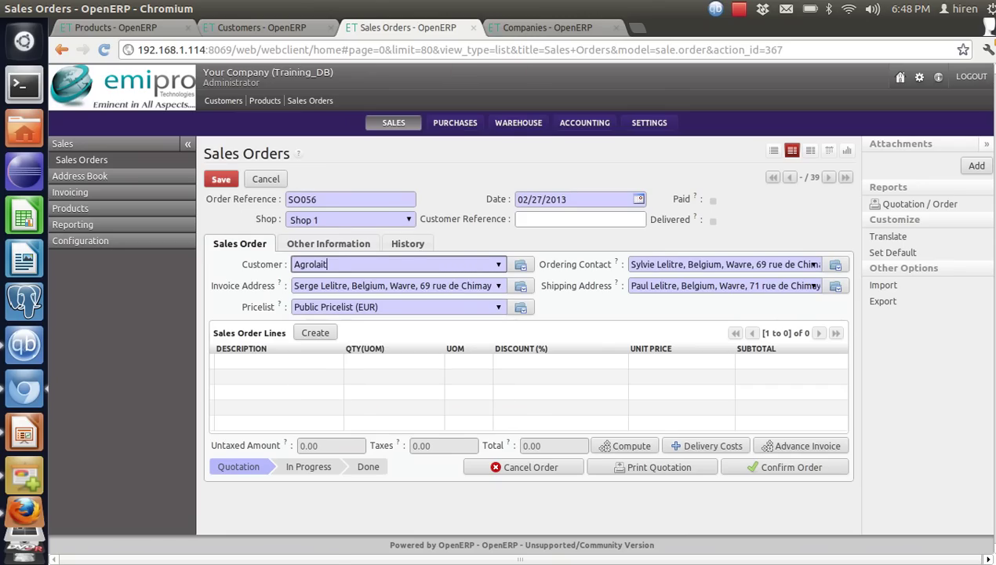
{"action": "left_click", "coordinate": [328, 243]}
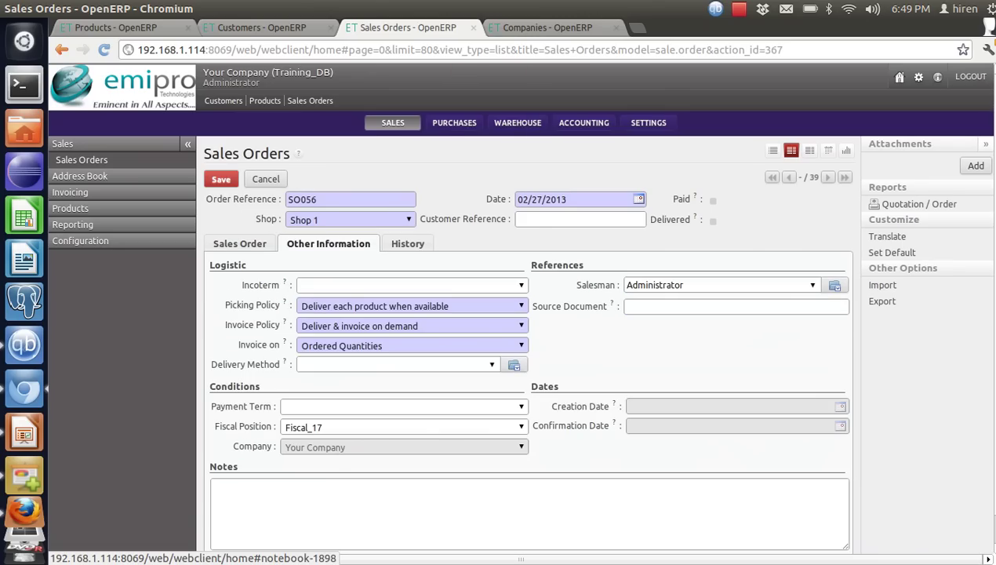
{"action": "left_click", "coordinate": [239, 244]}
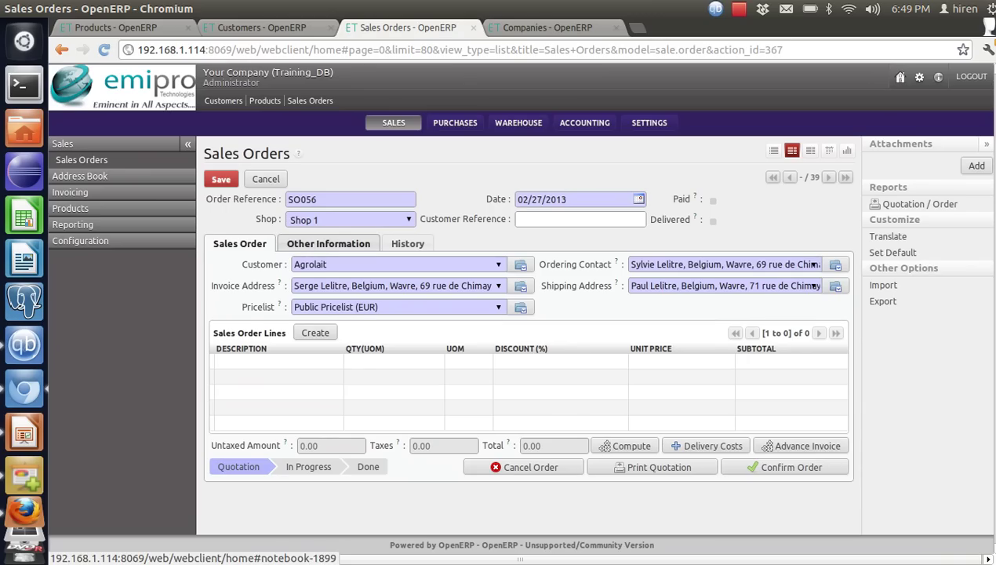
{"action": "left_click", "coordinate": [328, 243]}
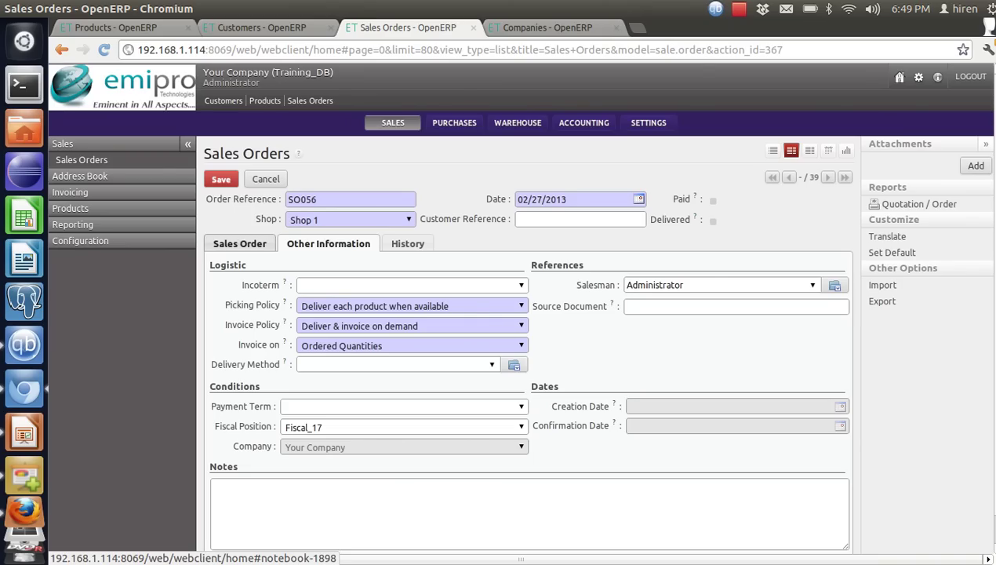
{"action": "left_click", "coordinate": [240, 244]}
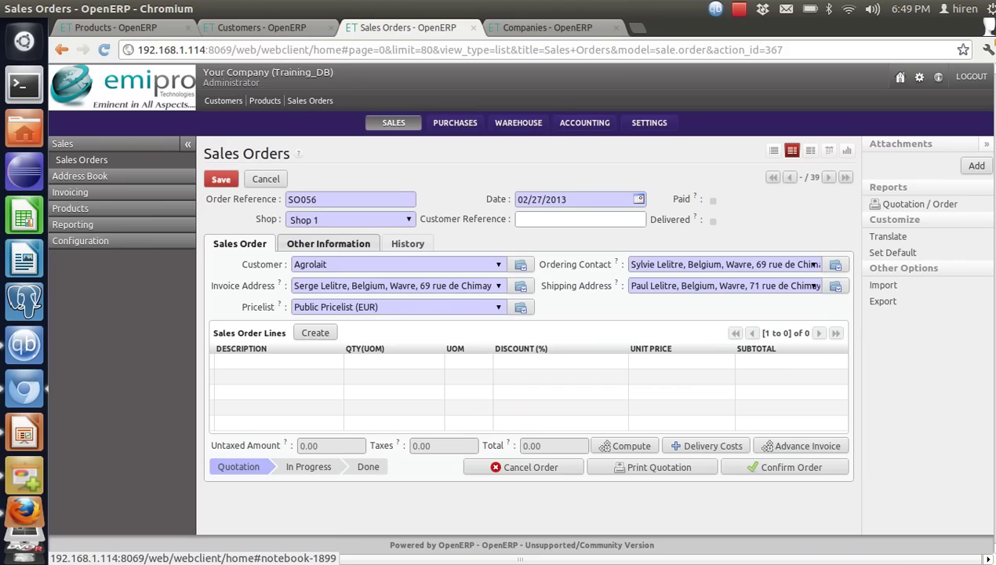
Add an order line for product [CPU1] Processor AMD Athlon XP 1800+ and save the sales order
{"action": "left_click", "coordinate": [314, 333]}
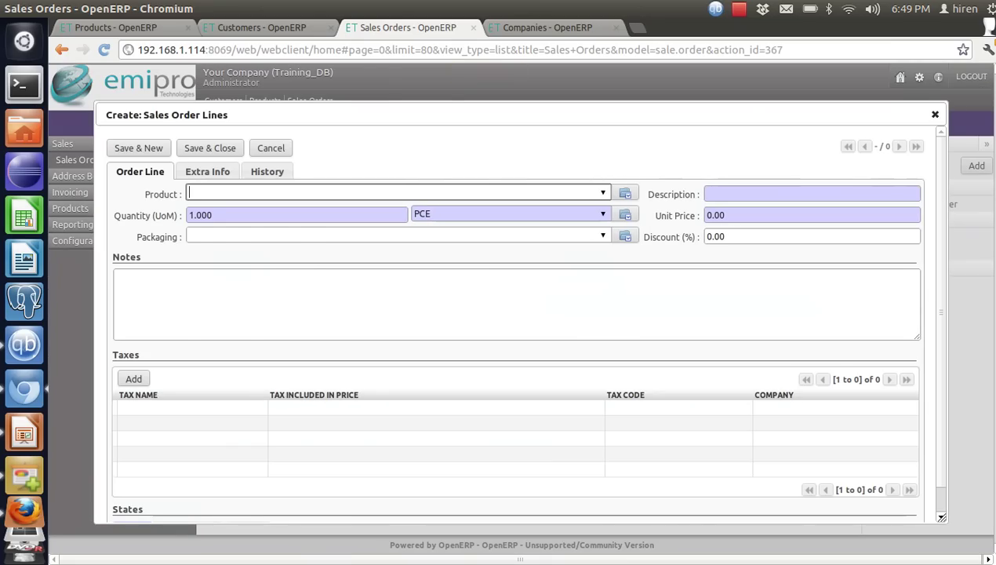
{"action": "left_click", "coordinate": [604, 193]}
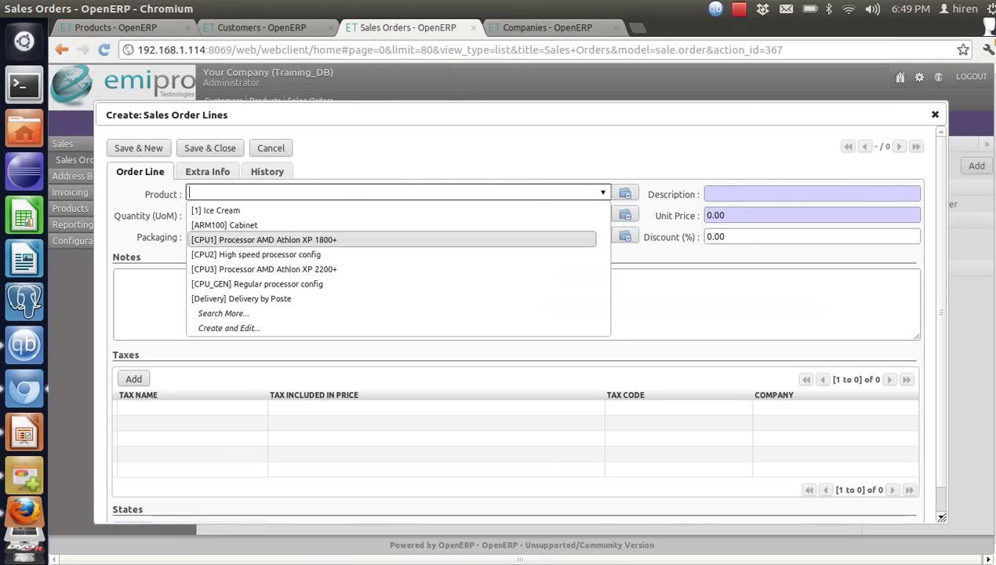
{"action": "key", "text": "Return"}
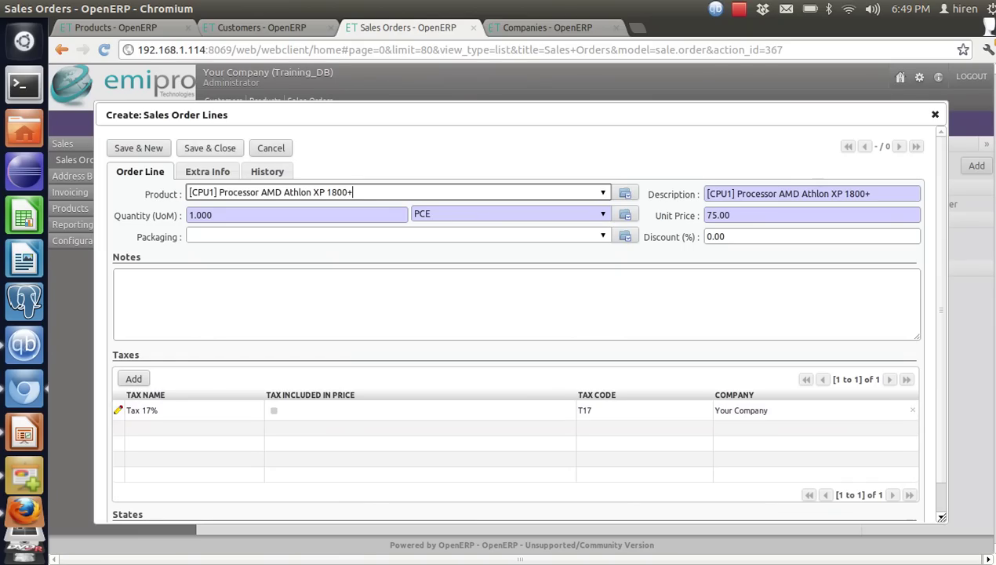
{"action": "left_click", "coordinate": [210, 147]}
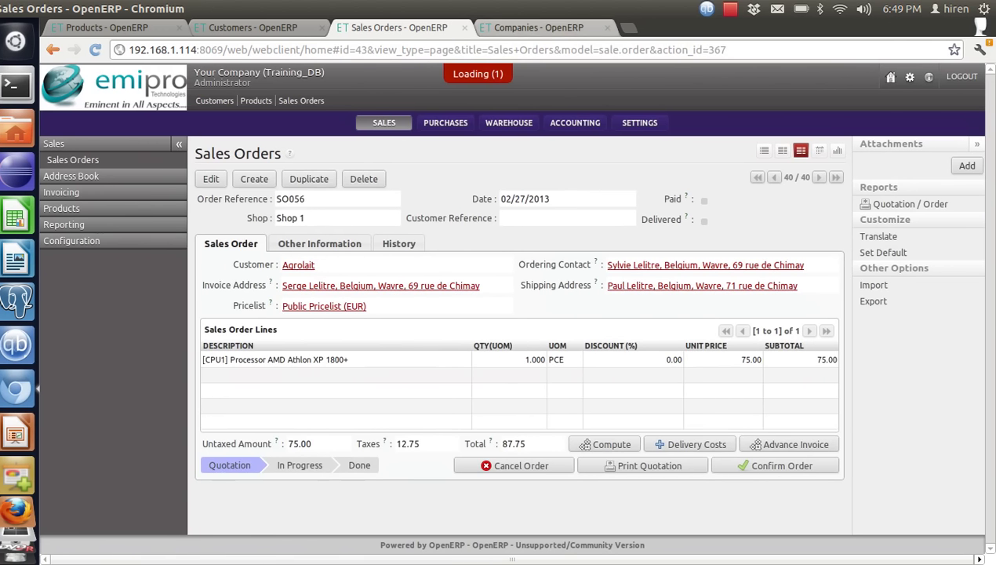
Start a new fiscal position rule named FPR_13 with the description "Set 13% Tax"
{"action": "key", "text": "ctrl+Tab"}
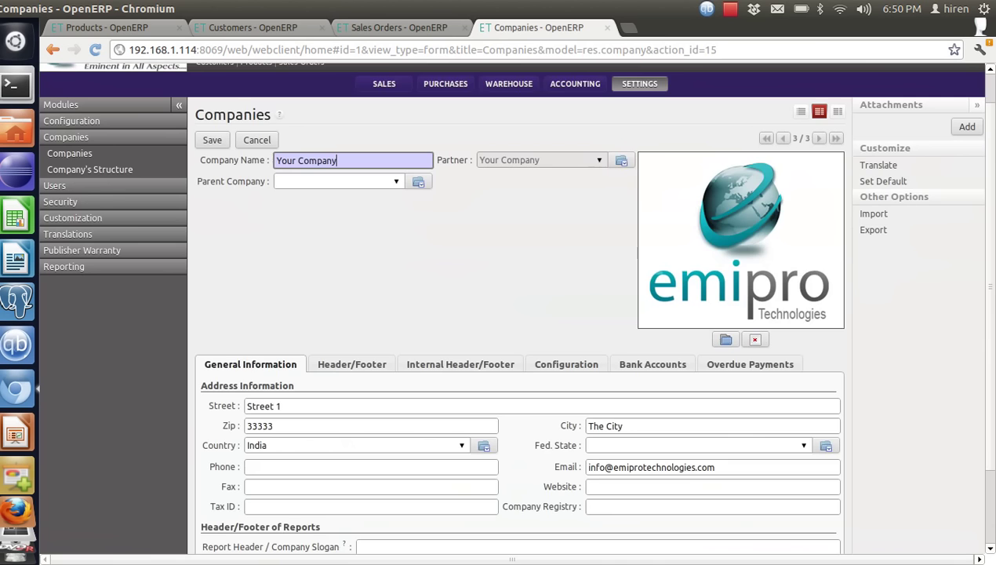
{"action": "left_click", "coordinate": [575, 84]}
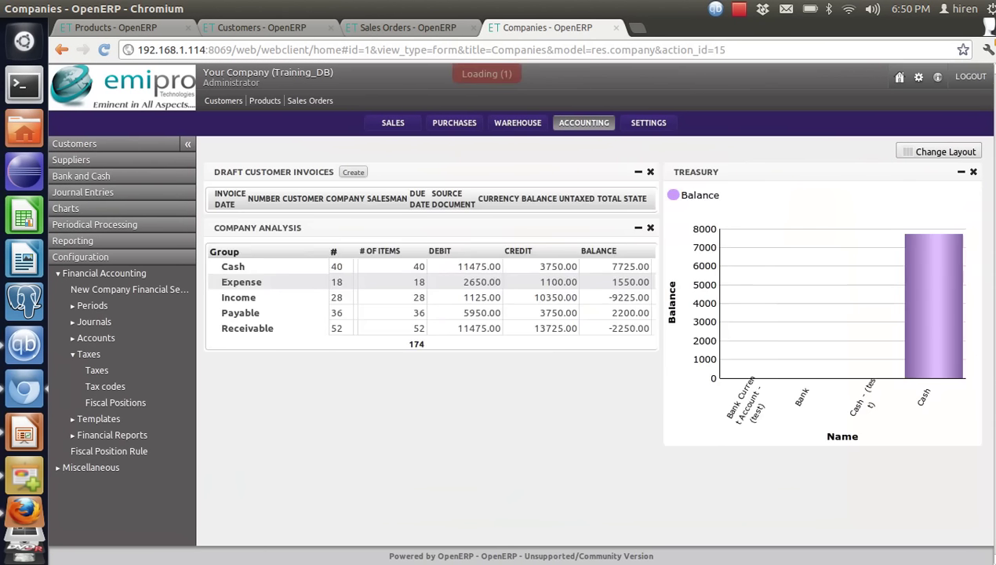
{"action": "left_click", "coordinate": [109, 451]}
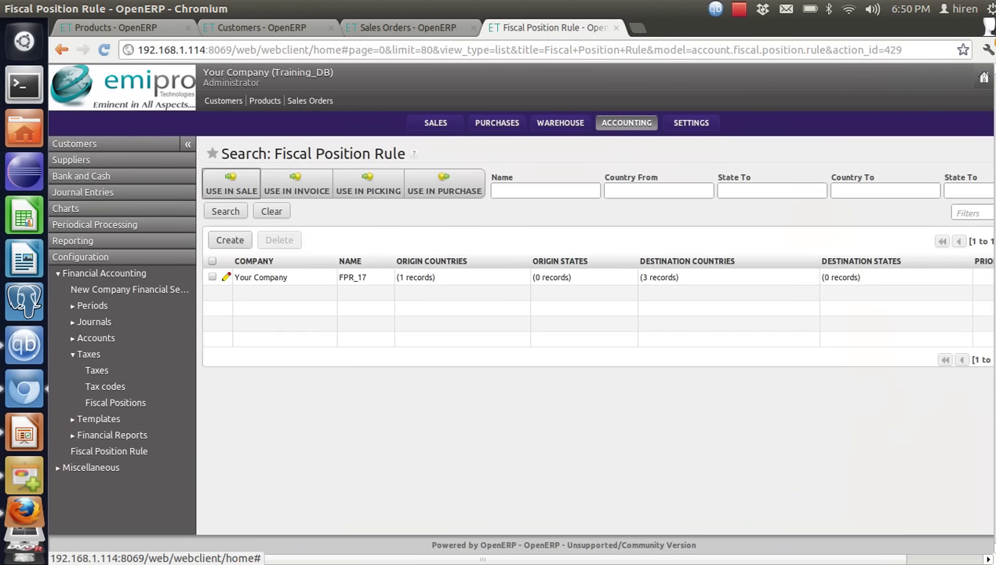
{"action": "left_click", "coordinate": [230, 239]}
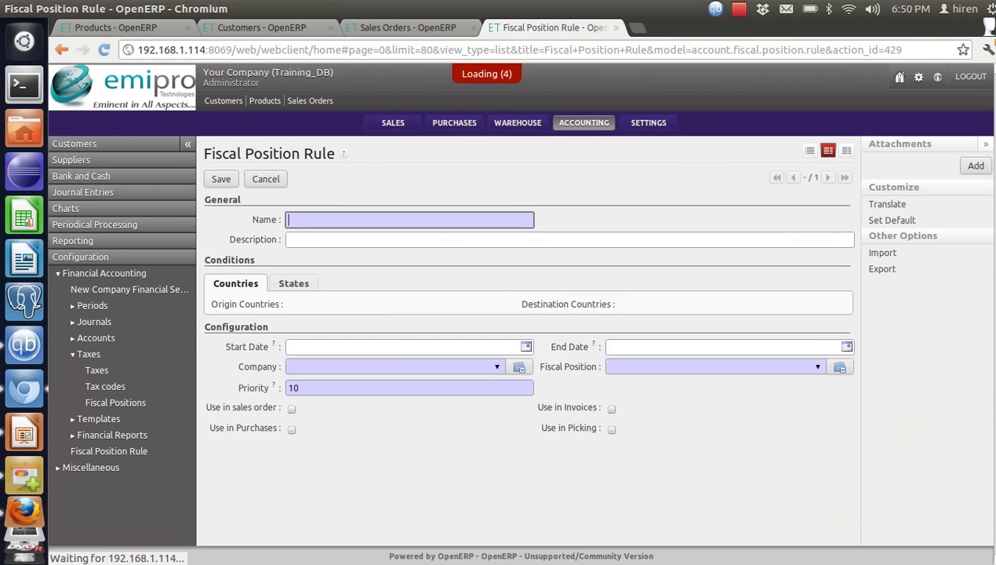
{"action": "type", "text": "FPR_13"}
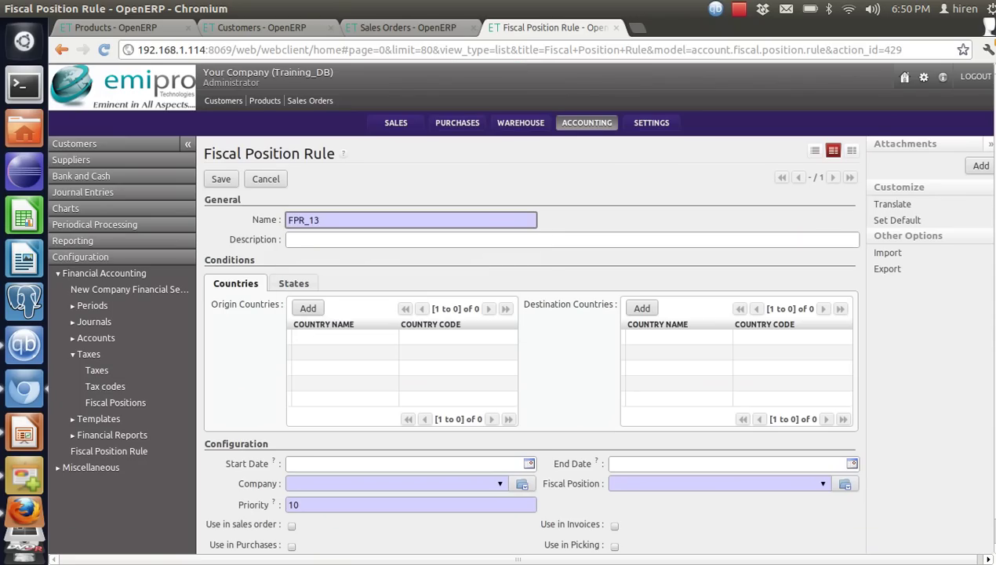
{"action": "left_click", "coordinate": [288, 240]}
{"action": "type", "text": "Set"}
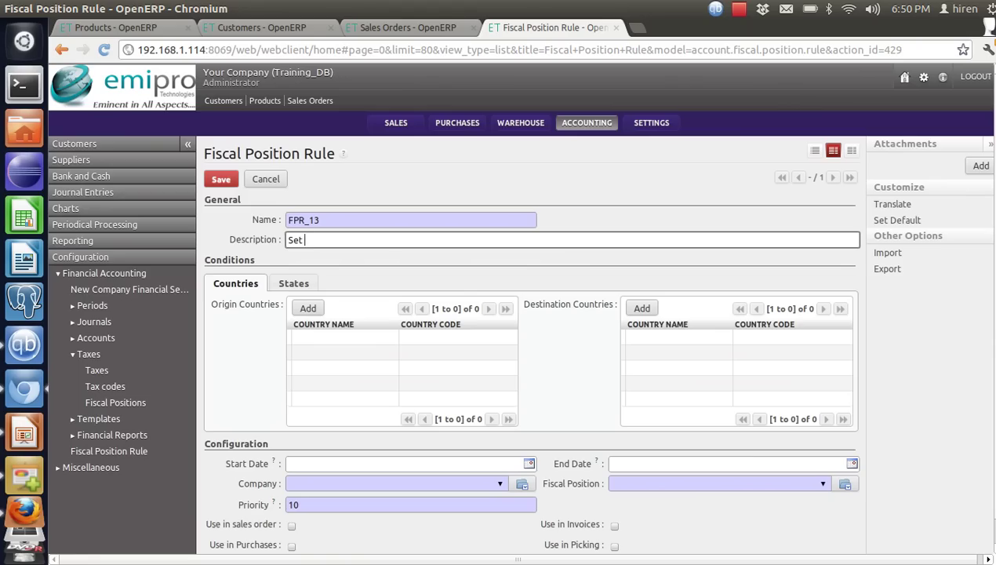
{"action": "type", "text": " 13% Tax"}
Find the country with code IN and add India as the rule's origin country
{"action": "left_click", "coordinate": [307, 307]}
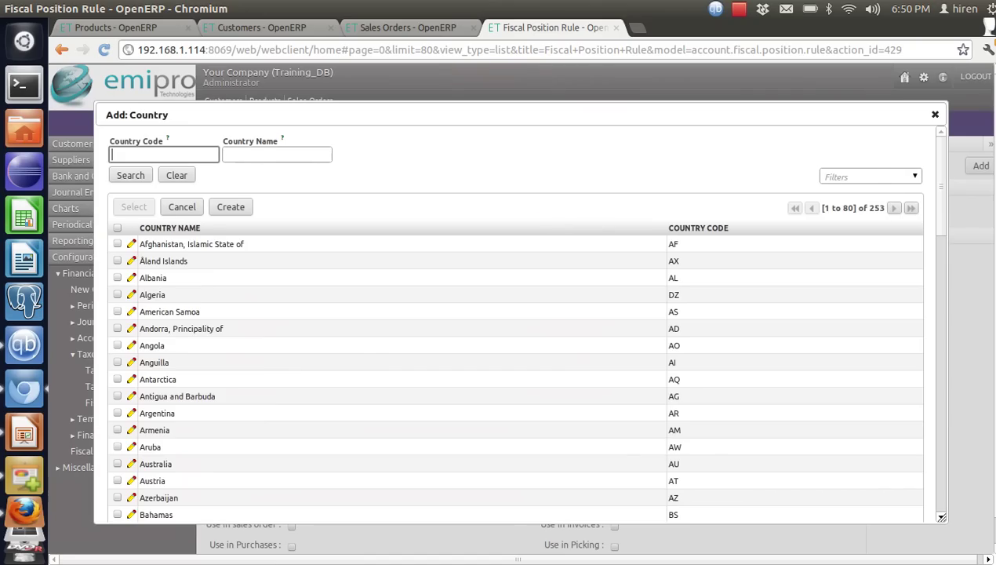
{"action": "type", "text": "In"}
{"action": "key", "text": "BackSpace"}
{"action": "type", "text": "N"}
{"action": "key", "text": "Return"}
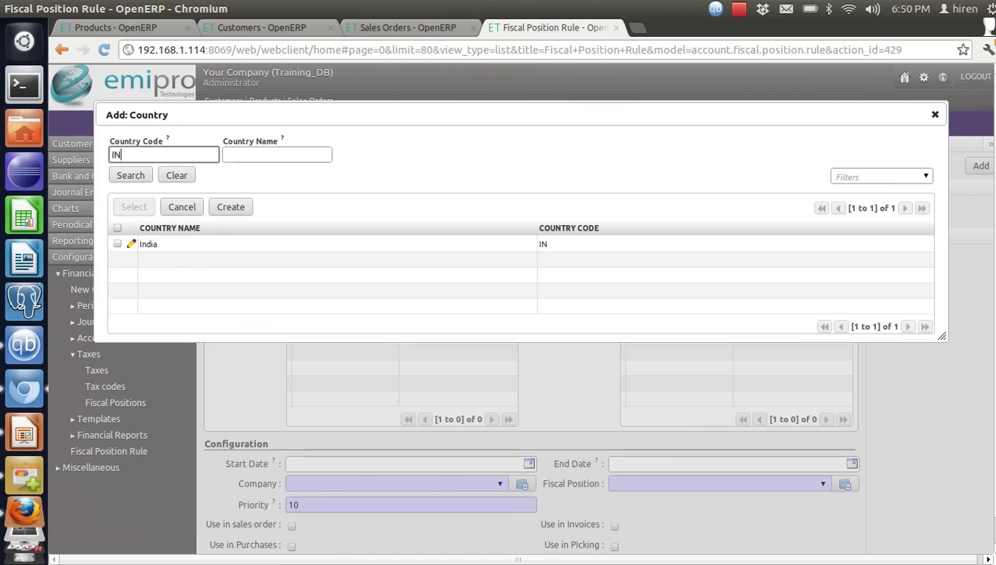
{"action": "left_click", "coordinate": [148, 244]}
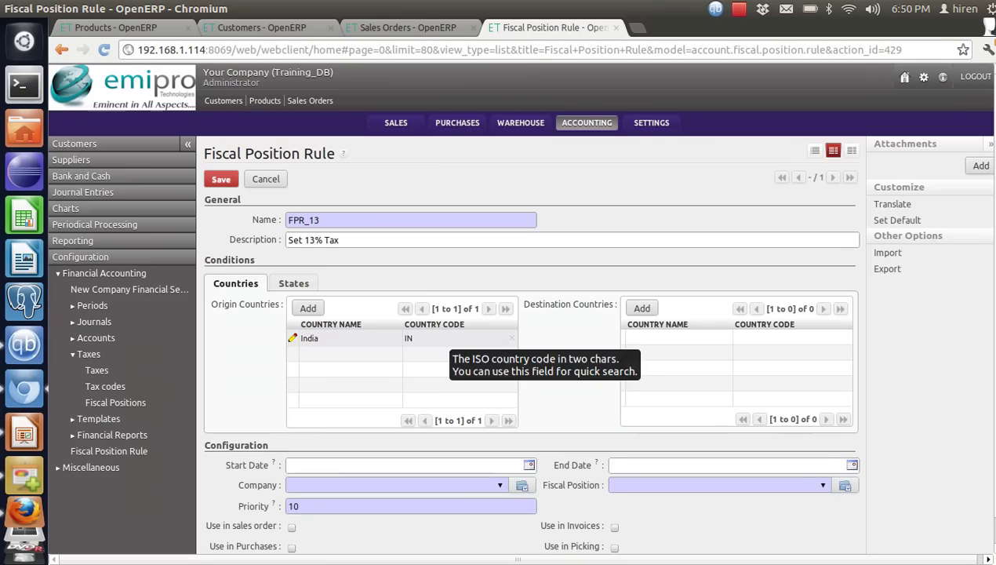
Find the country with code FR and add France as the rule's destination country
{"action": "left_click", "coordinate": [641, 308]}
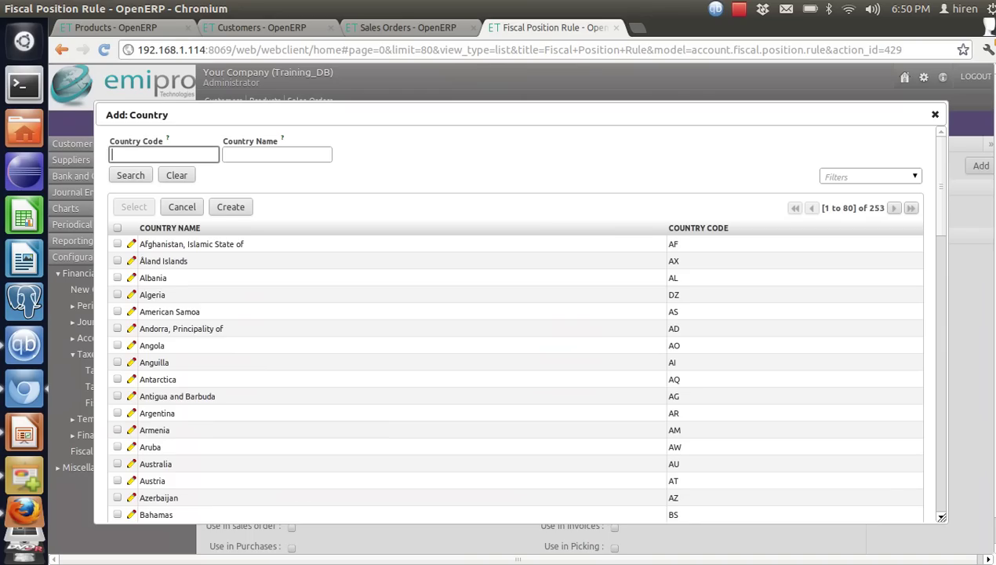
{"action": "type", "text": "FR"}
{"action": "key", "text": "Return"}
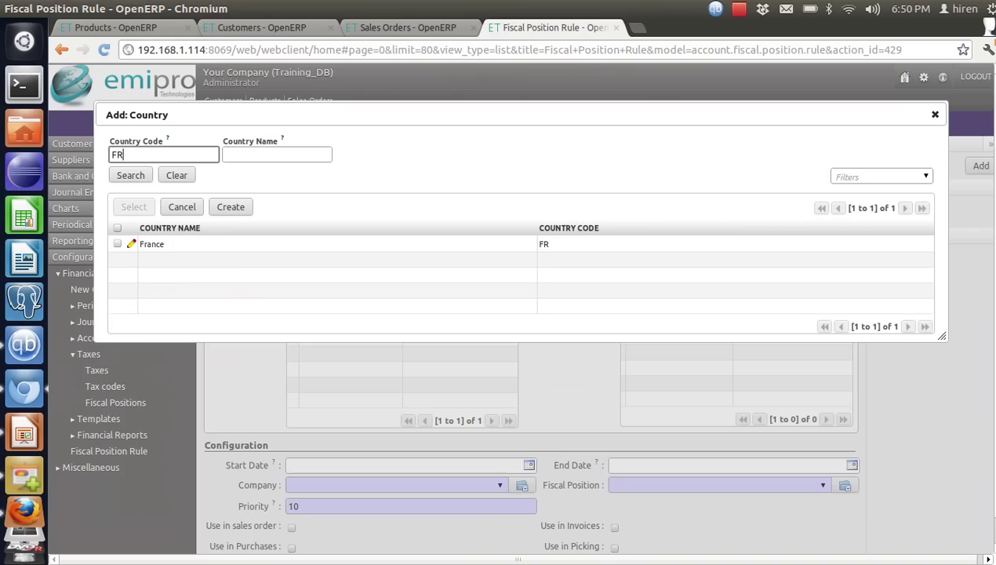
{"action": "left_click", "coordinate": [152, 244]}
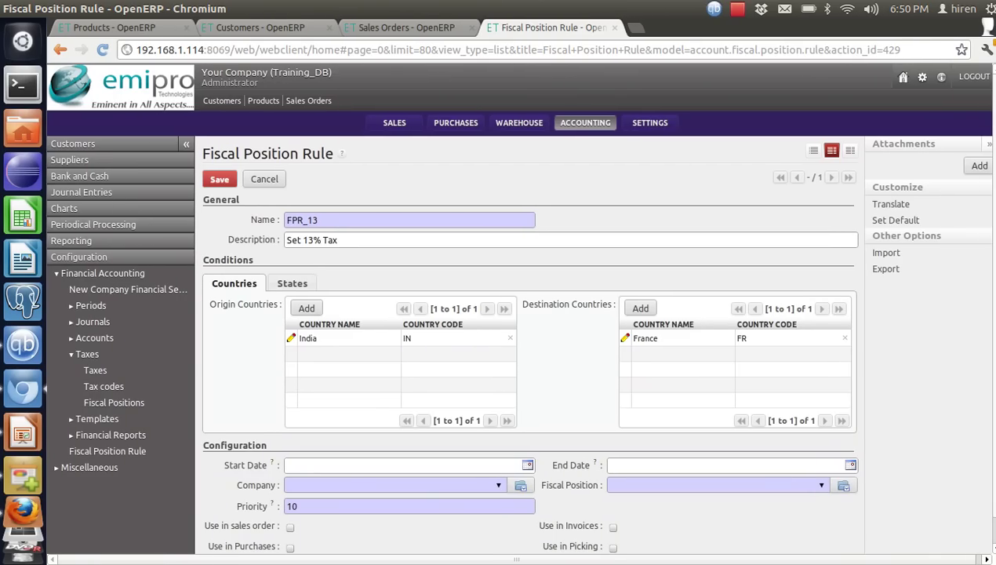
Set the rule's company to Your Company and its fiscal position to Fiscal_13
{"action": "left_click", "coordinate": [498, 485]}
{"action": "left_click", "coordinate": [316, 532]}
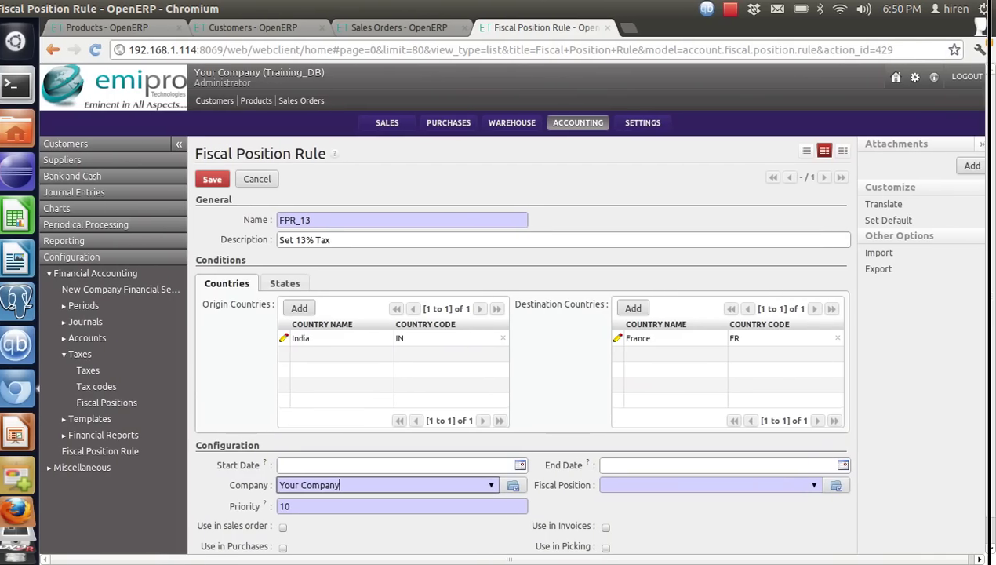
{"action": "left_click", "coordinate": [814, 485]}
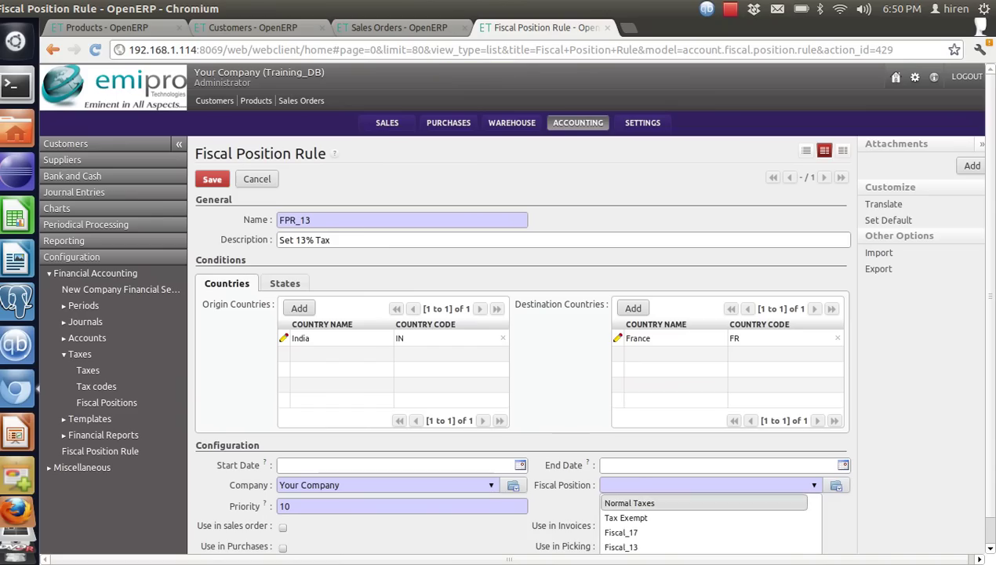
{"action": "left_click", "coordinate": [622, 546]}
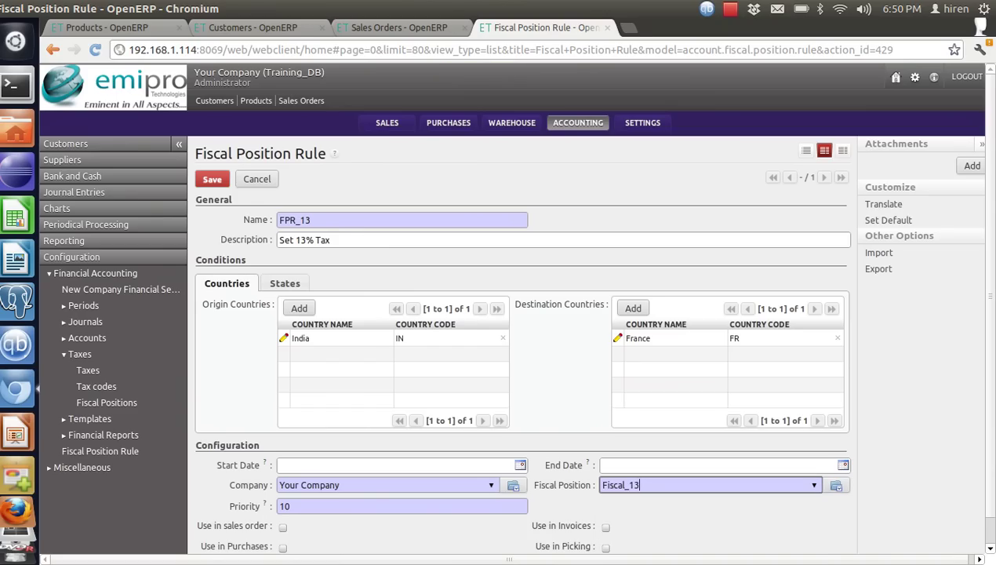
Enable the rule for sales orders, purchases, invoices and picking, and save it
{"action": "scroll", "coordinate": [518, 314], "scroll_direction": "down", "scroll_amount": 1}
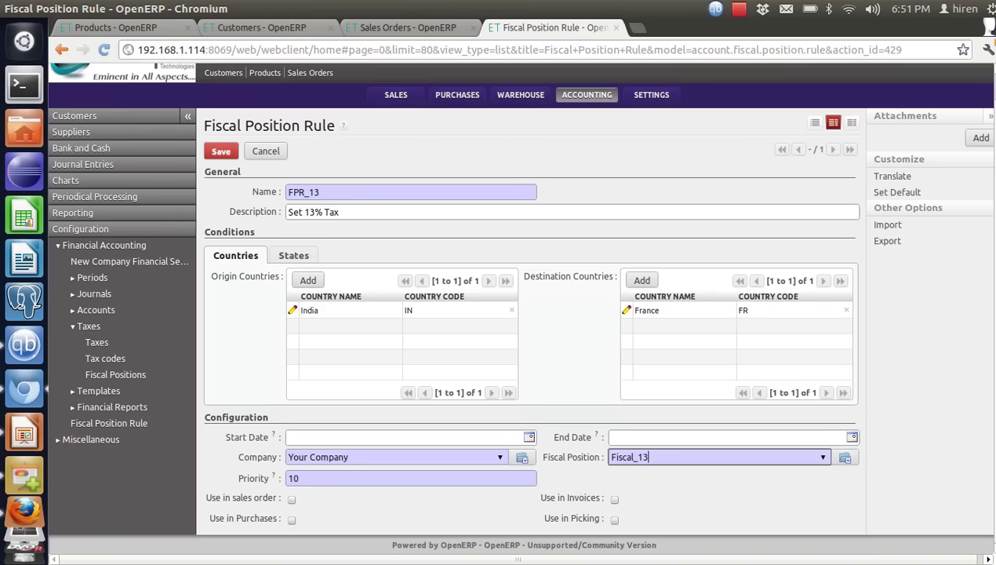
{"action": "left_click", "coordinate": [284, 498]}
{"action": "left_click", "coordinate": [283, 518]}
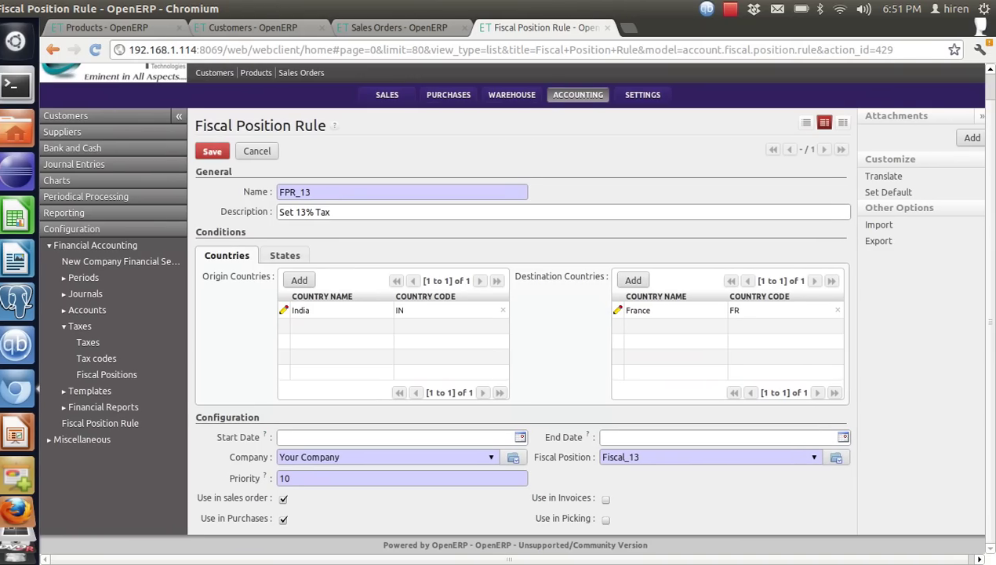
{"action": "left_click", "coordinate": [606, 497]}
{"action": "left_click", "coordinate": [605, 518]}
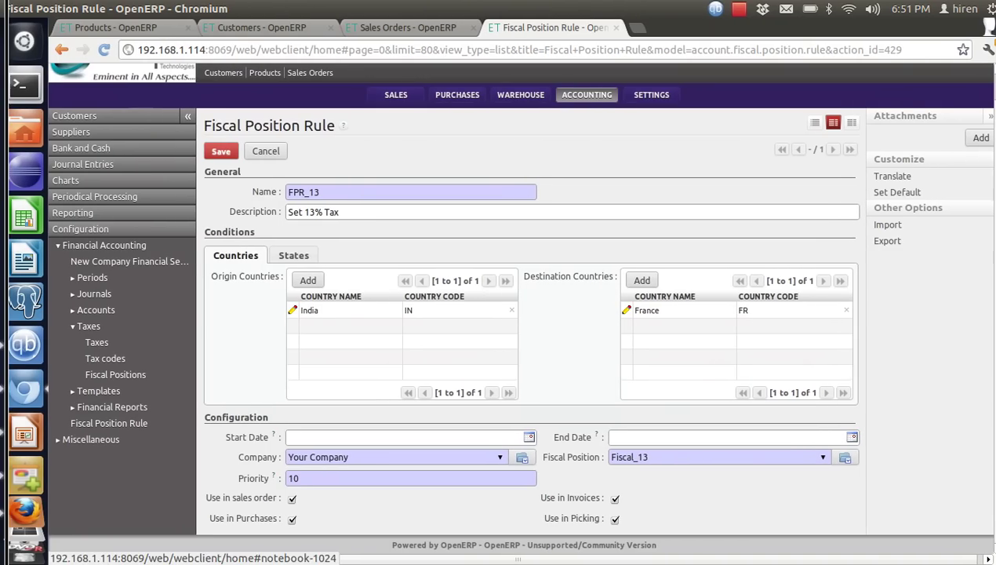
{"action": "key", "text": "alt+s"}
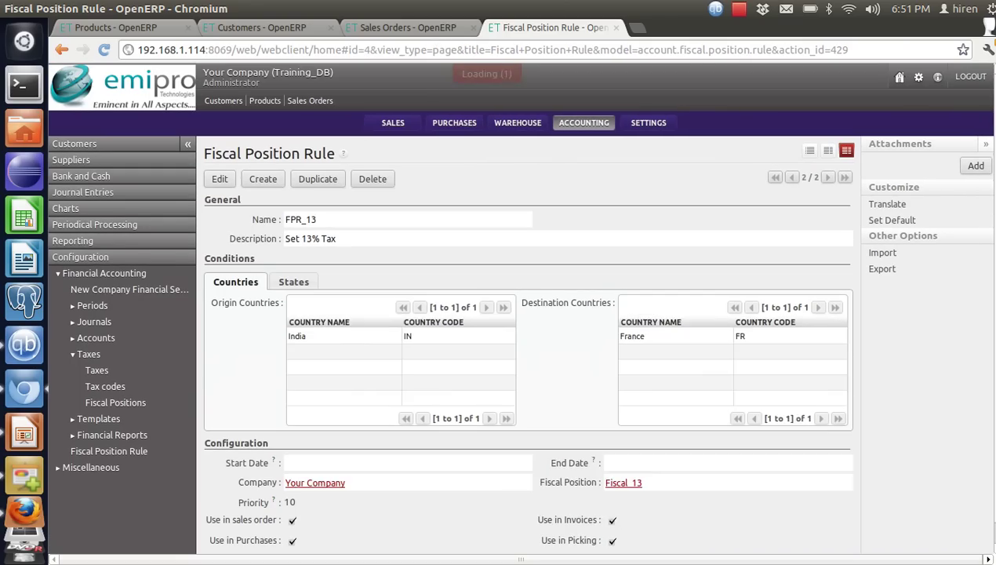
Display the full customer list to look up customers located in France, and start a new sales order
{"action": "left_click", "coordinate": [262, 28]}
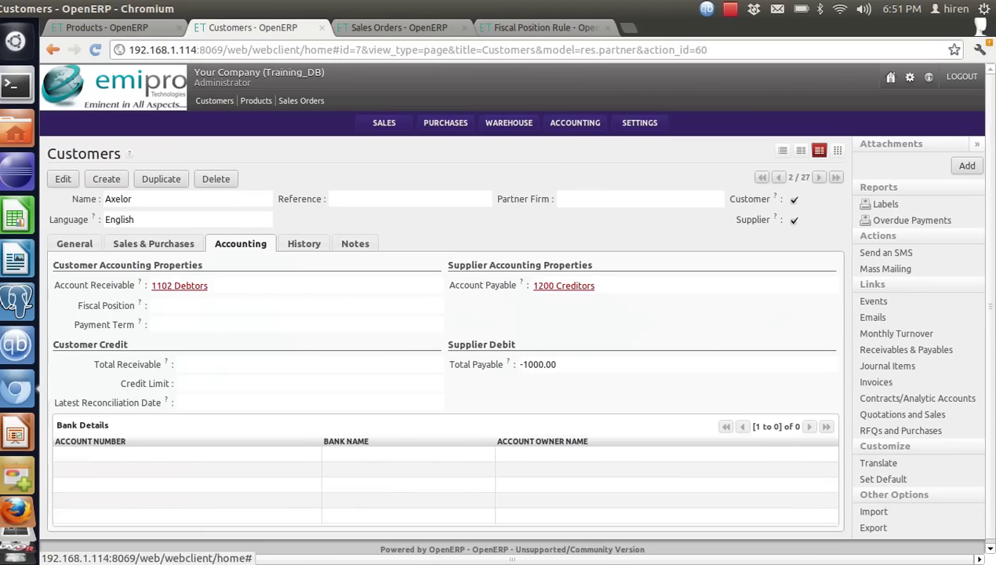
{"action": "left_click", "coordinate": [771, 149]}
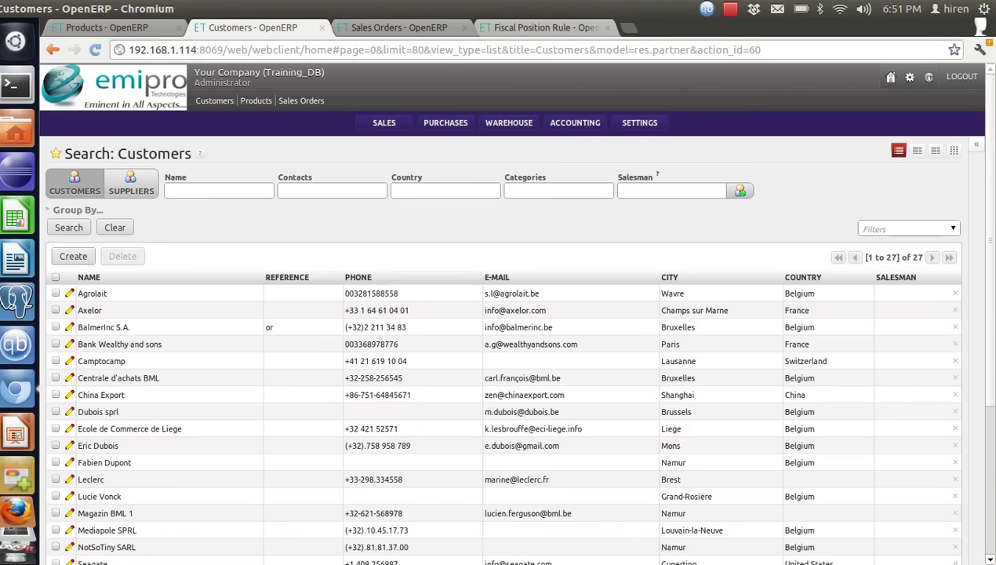
{"action": "key", "text": "ctrl+Tab"}
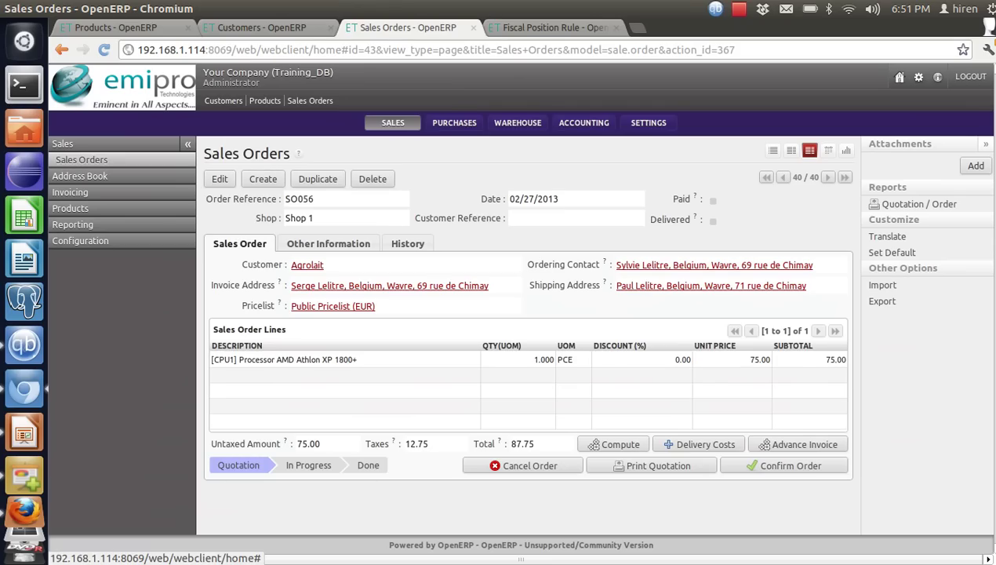
{"action": "left_click", "coordinate": [82, 159]}
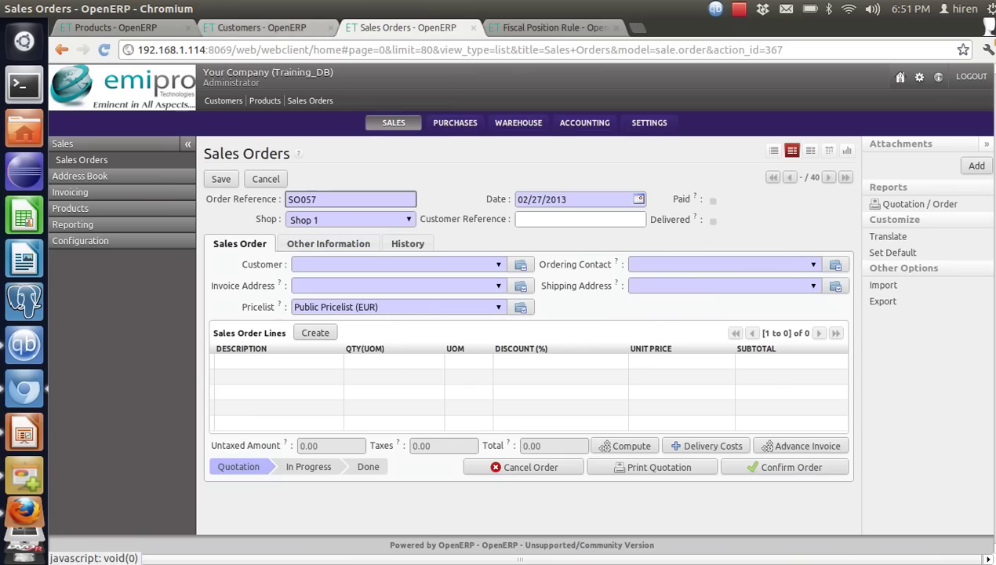
Set the new order's customer to Bank Wealthy and sons and check the fiscal position assigned to the order
{"action": "key", "text": "ctrl+Page_Up"}
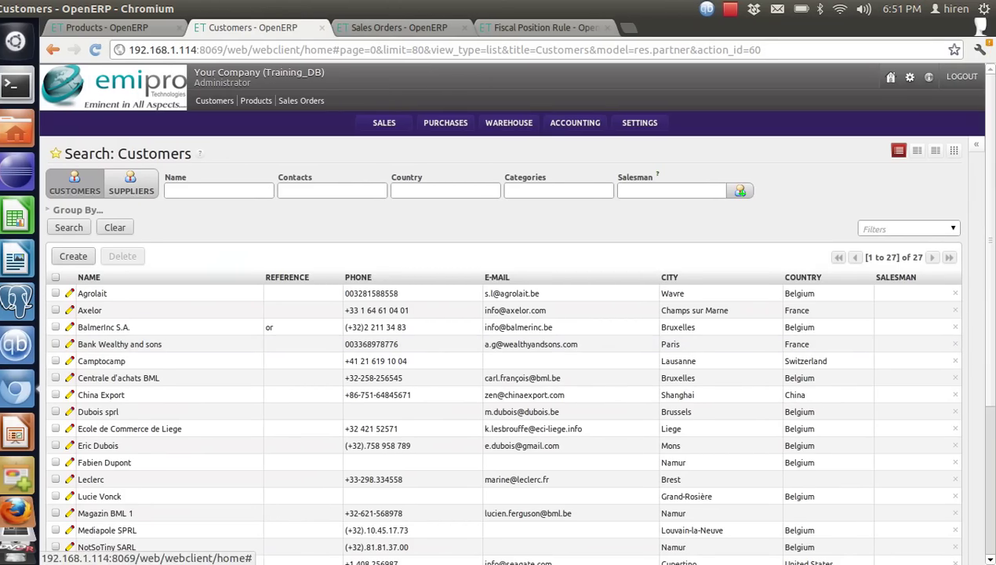
{"action": "key", "text": "ctrl+Page_Down"}
{"action": "left_click", "coordinate": [396, 265]}
{"action": "type", "text": "Ban"}
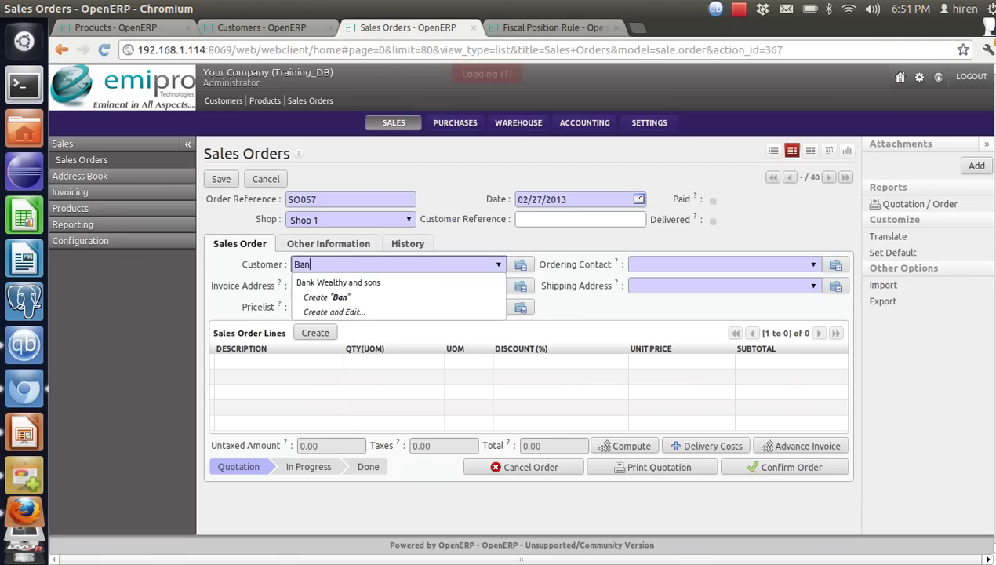
{"action": "key", "text": "Return"}
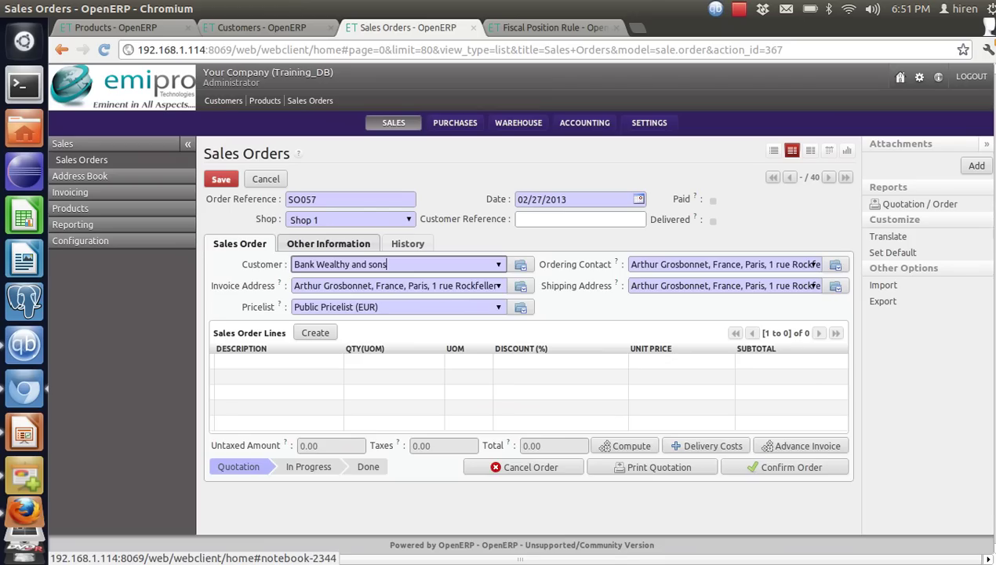
{"action": "left_click", "coordinate": [328, 243]}
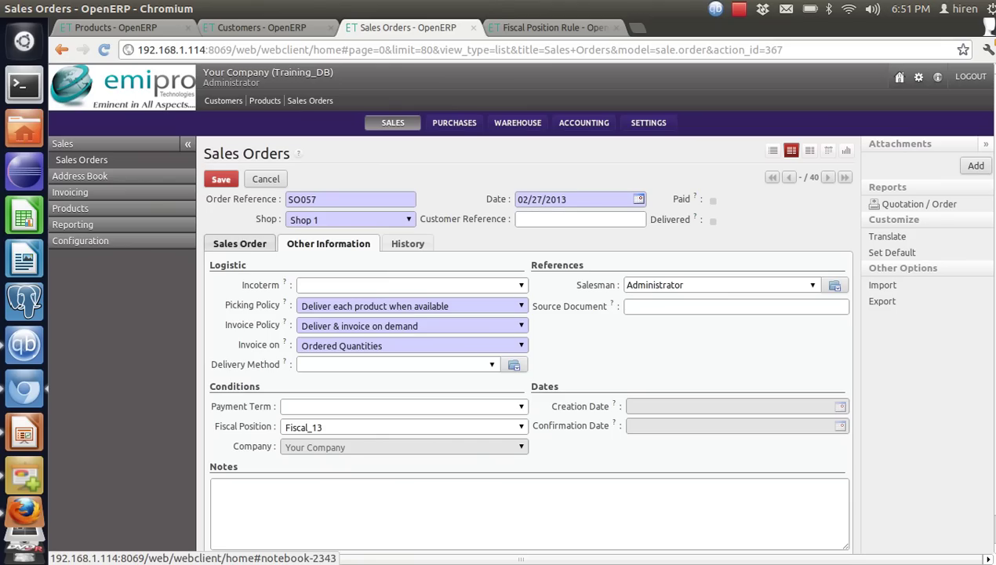
{"action": "left_click", "coordinate": [239, 243]}
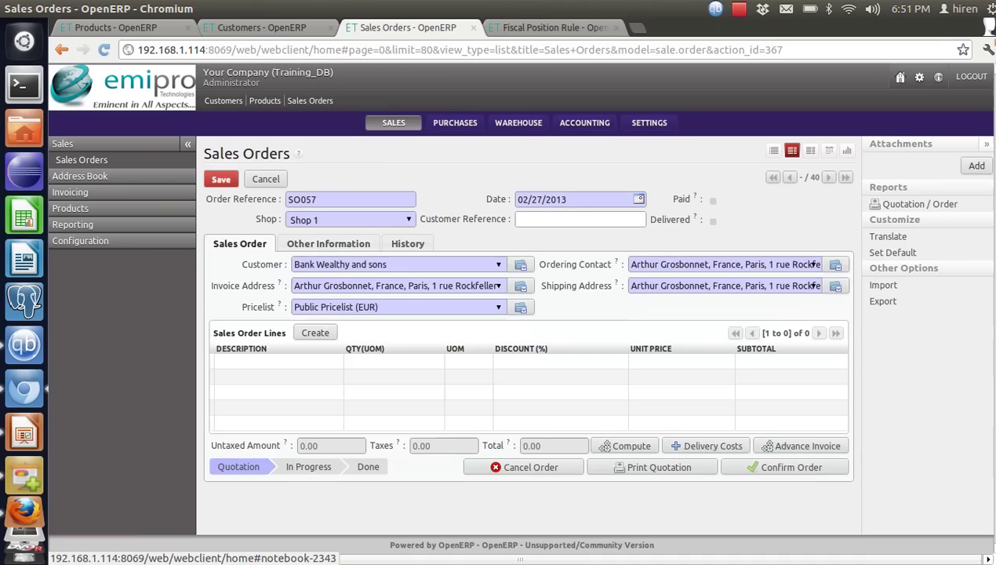
Add an order line for the product [CPU2] High speed processor config and save the sales order
{"action": "left_click", "coordinate": [311, 333]}
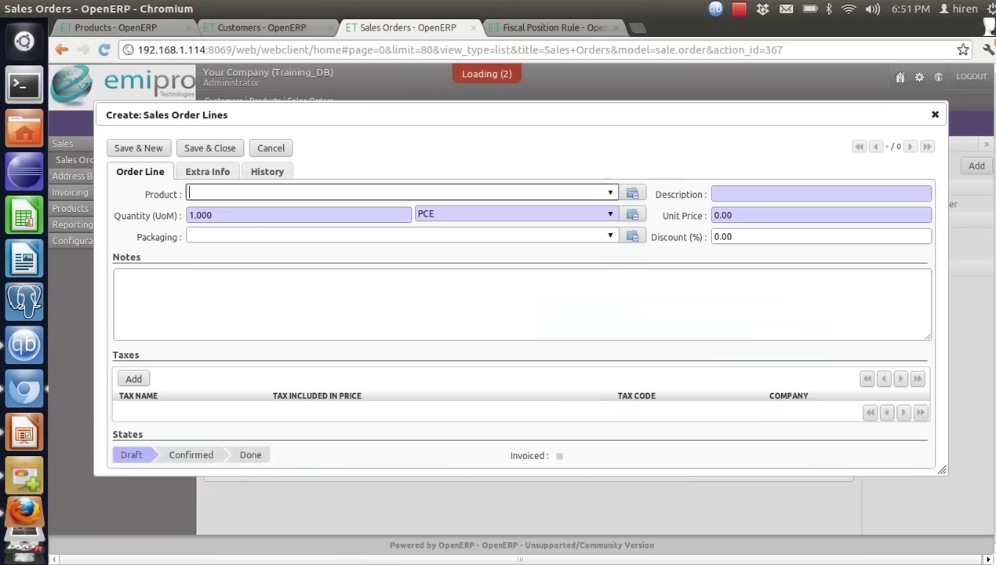
{"action": "key", "text": "Down"}
{"action": "key", "text": "Down"}
{"action": "key", "text": "Down"}
{"action": "key", "text": "Down"}
{"action": "key", "text": "Down"}
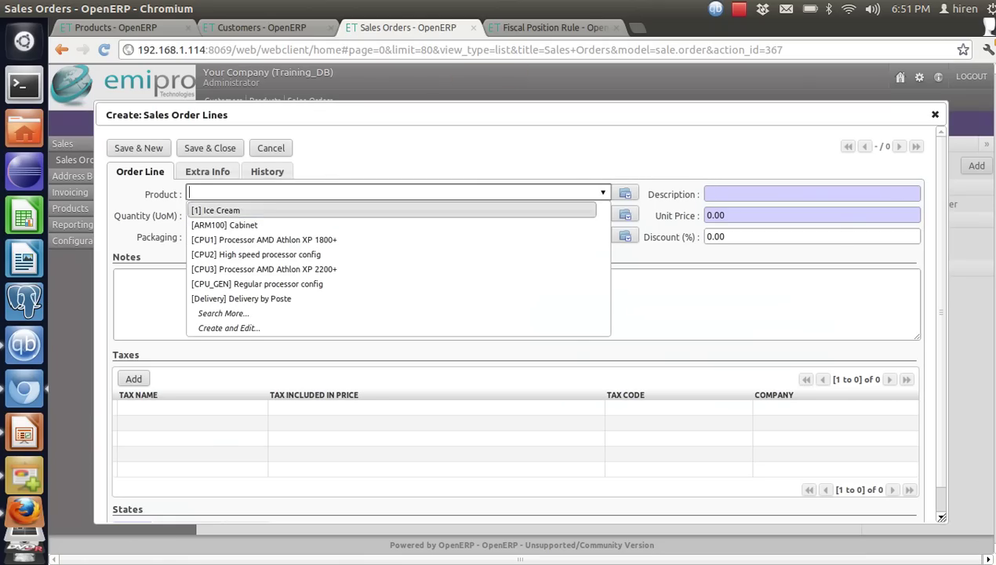
{"action": "key", "text": "Return"}
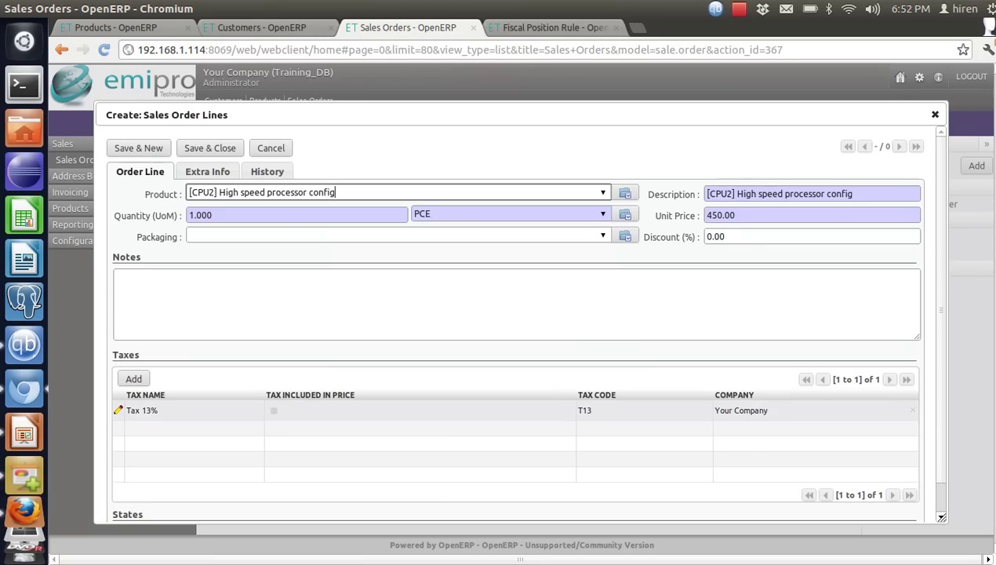
{"action": "left_click", "coordinate": [209, 148]}
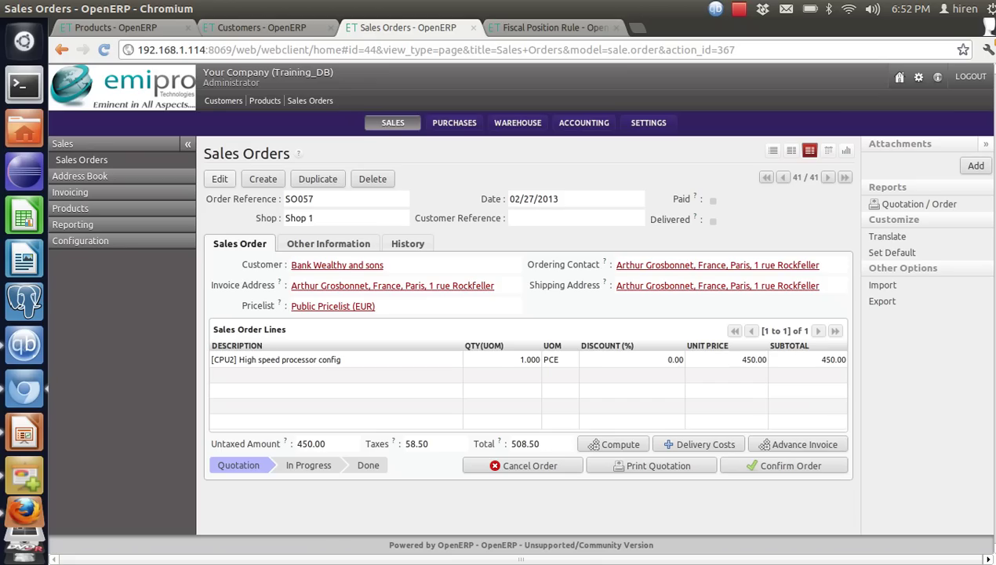
{"action": "key", "text": "alt+Tab"}
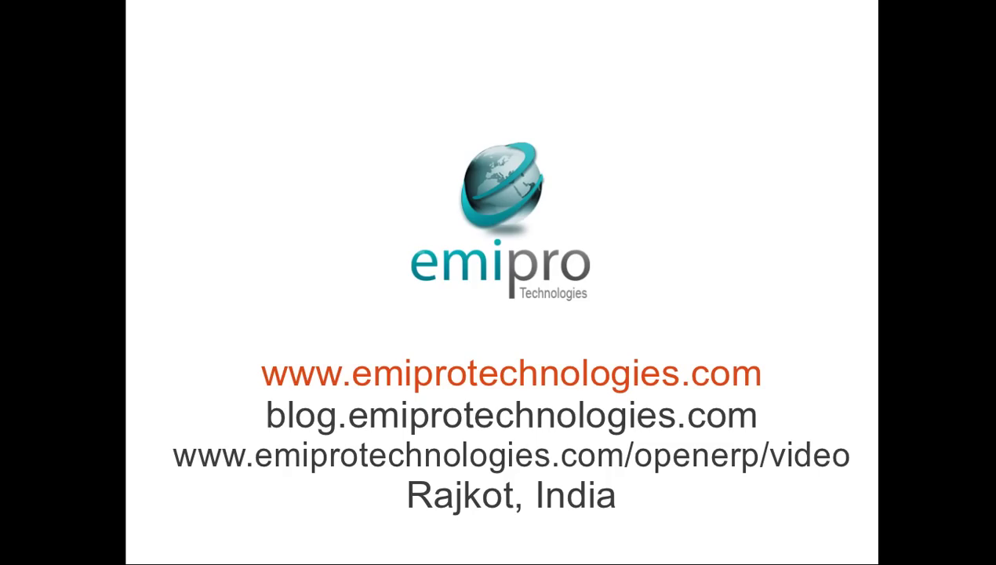